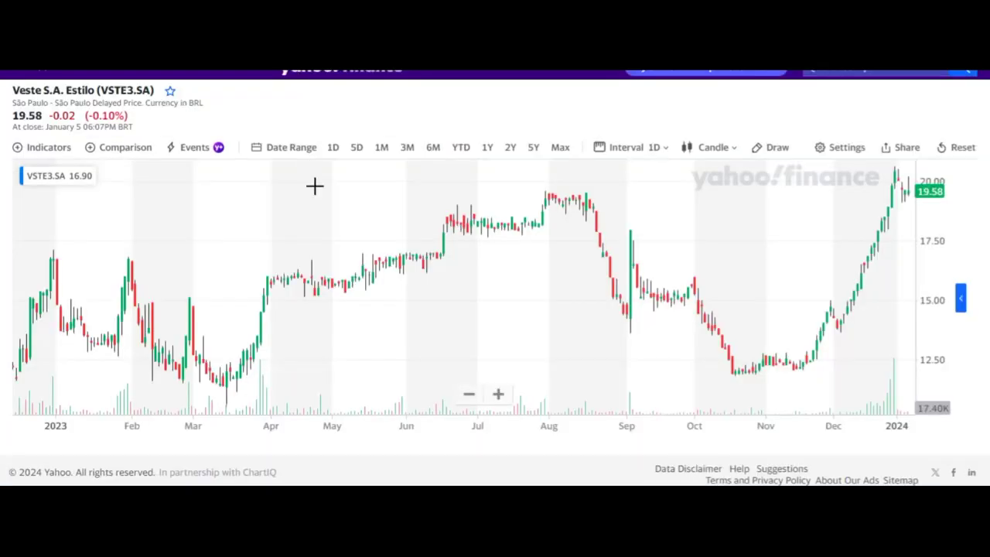
Set the chart interval to 1 month and examine the full VSTE3.SA price history back to 2008.
scroll(341, 249, "down", 5)
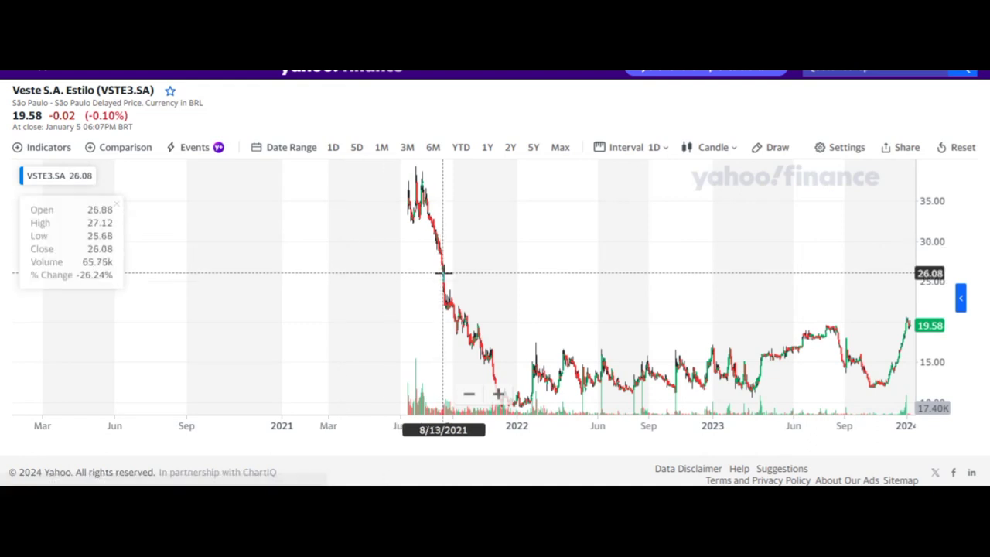
scroll(443, 272, "down", 1)
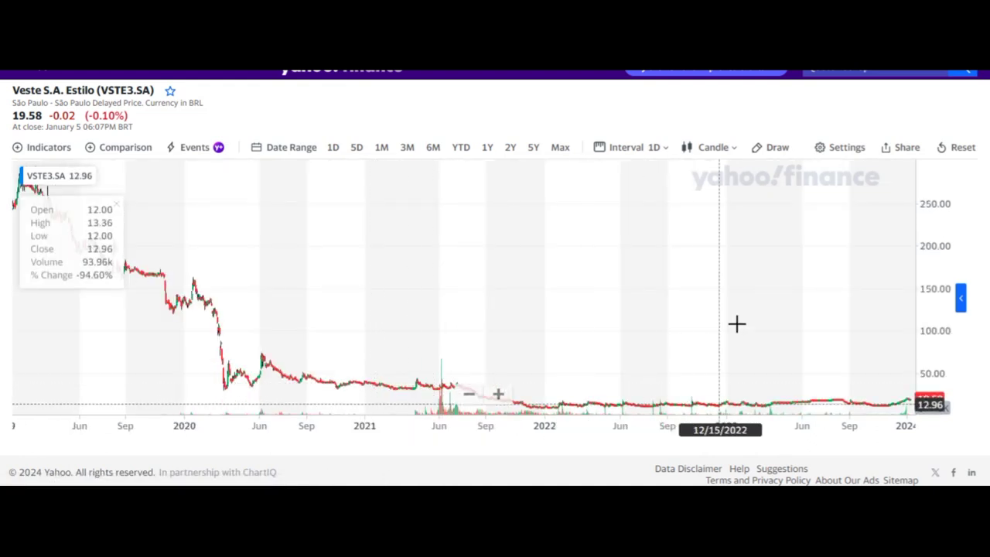
left_click(647, 150)
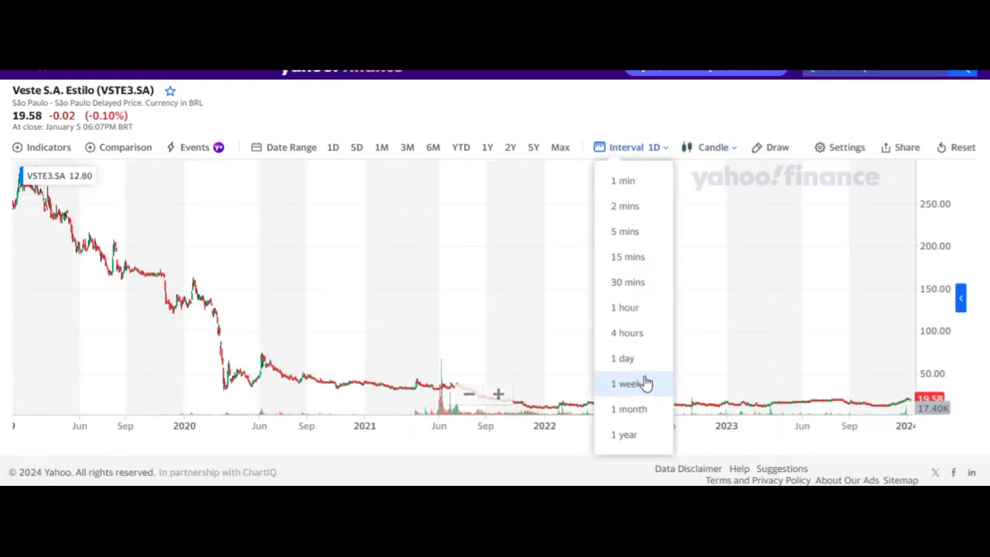
left_click(639, 411)
scroll(491, 301, "down", 5)
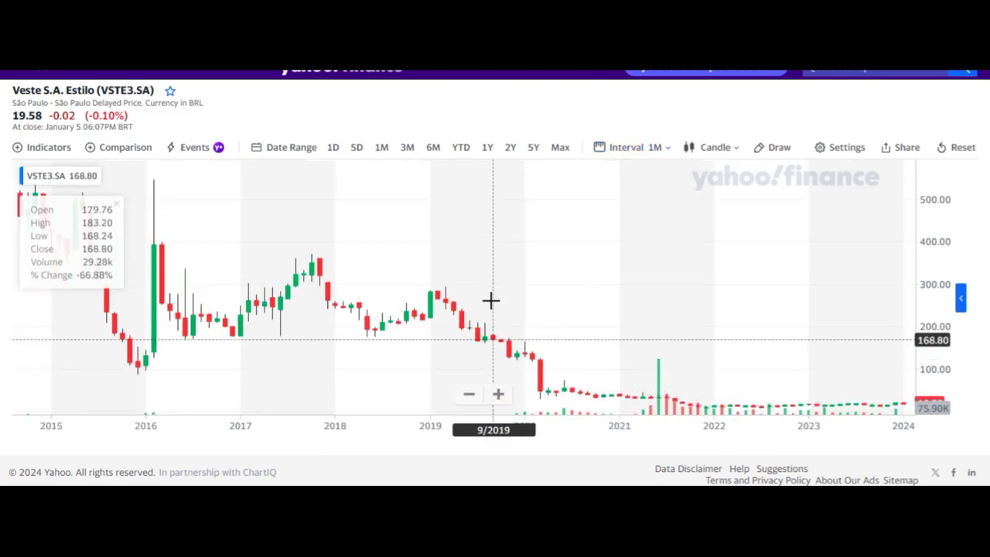
scroll(510, 308, "down", 3)
scroll(534, 312, "up", 3)
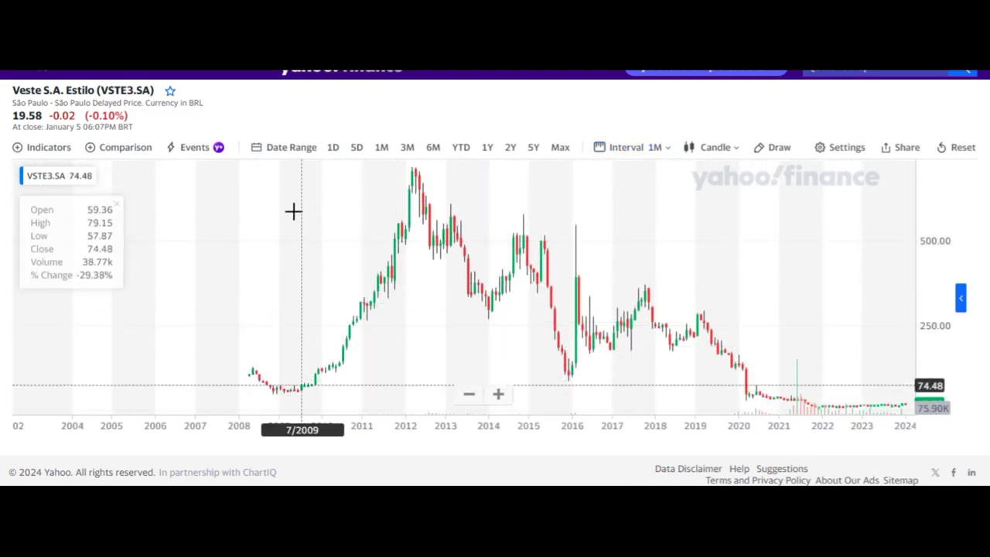
Show the stock split events on the price chart and examine the prices from 2021 to 2024.
left_click(195, 151)
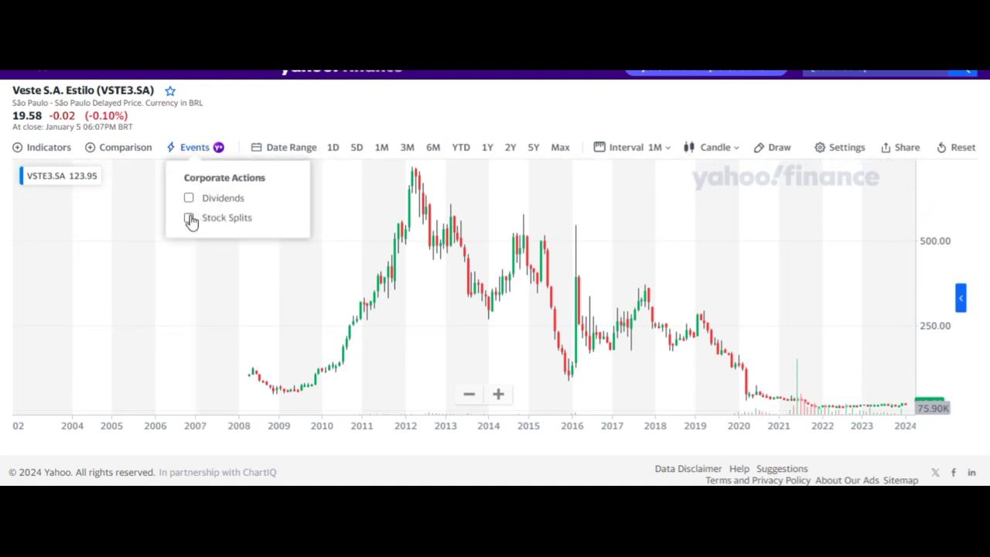
left_click(190, 220)
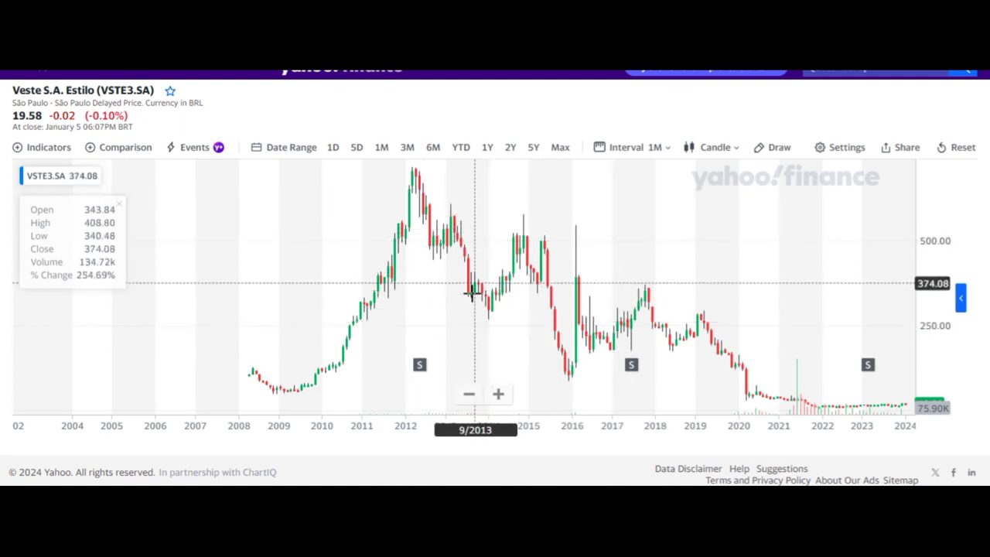
scroll(448, 280, "up", 5)
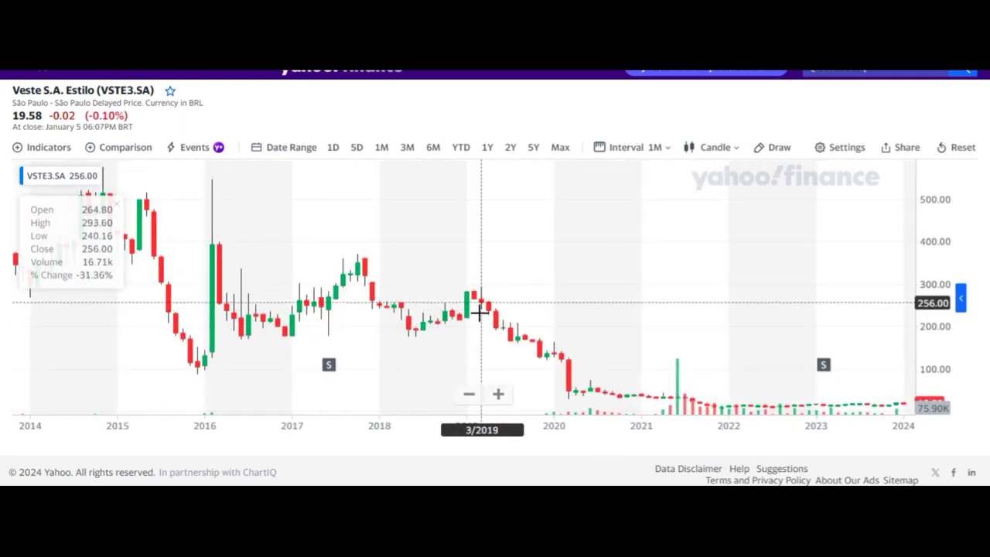
scroll(584, 343, "up", 6)
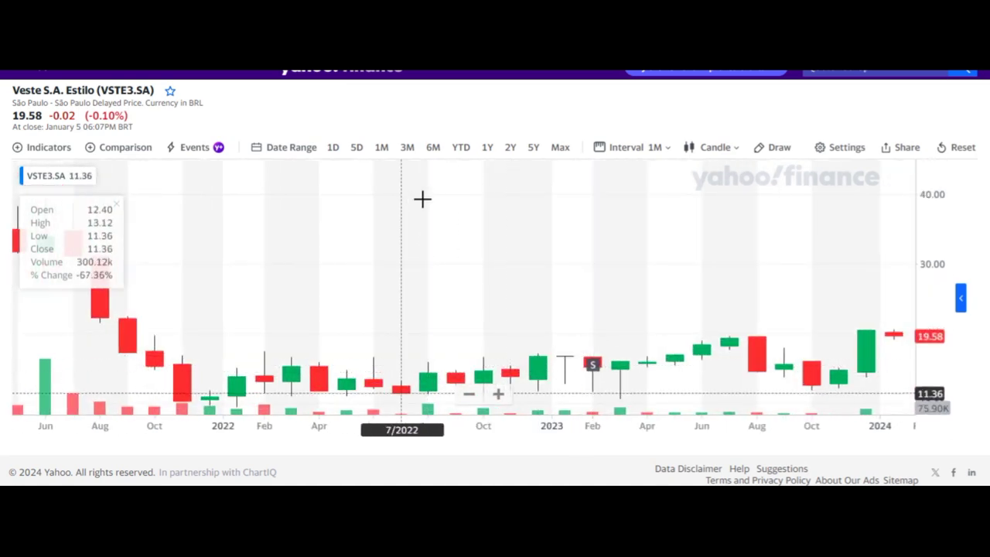
Set the chart interval to 1 day and examine the daily prices from 2019 to 2024.
left_click(635, 148)
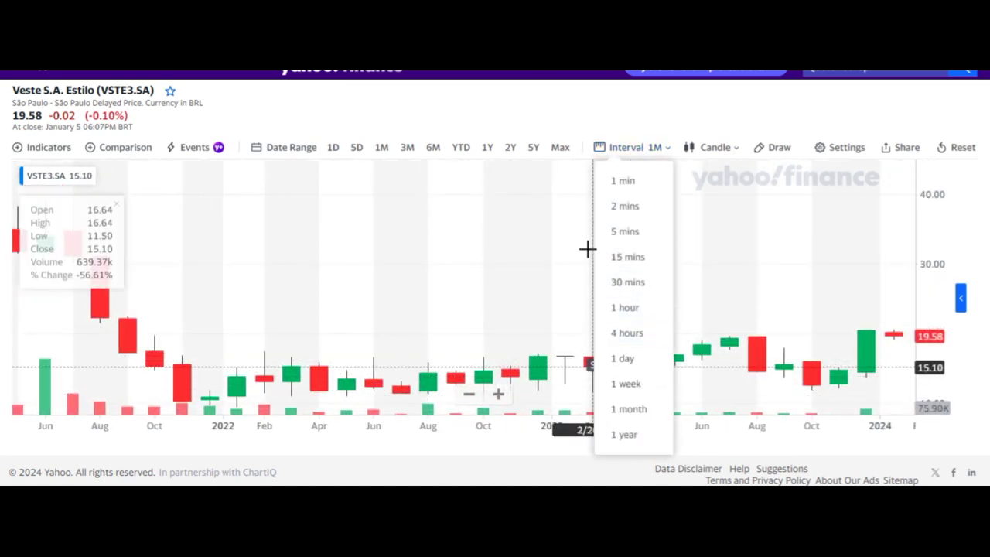
left_click(624, 360)
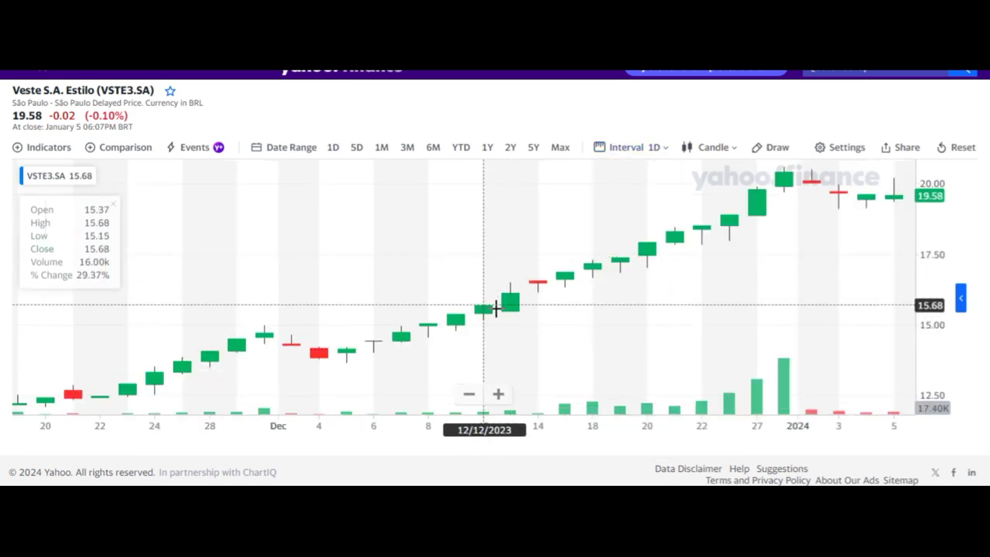
scroll(496, 308, "down", 8)
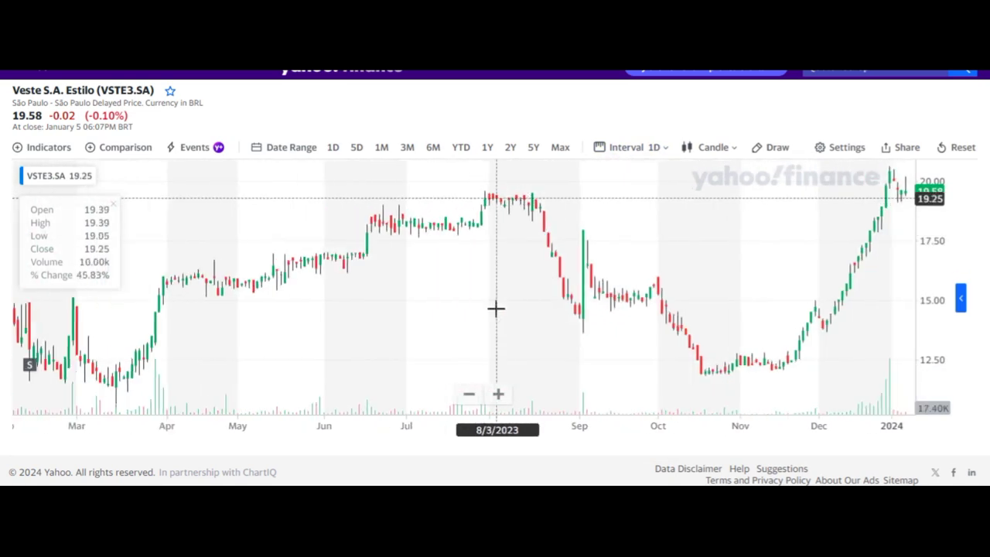
scroll(496, 308, "down", 5)
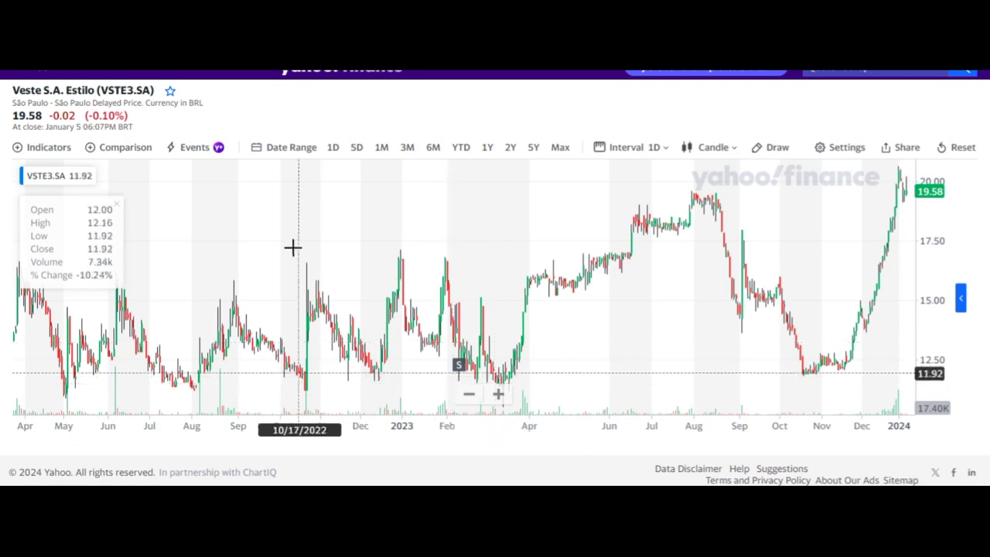
scroll(444, 287, "down", 4)
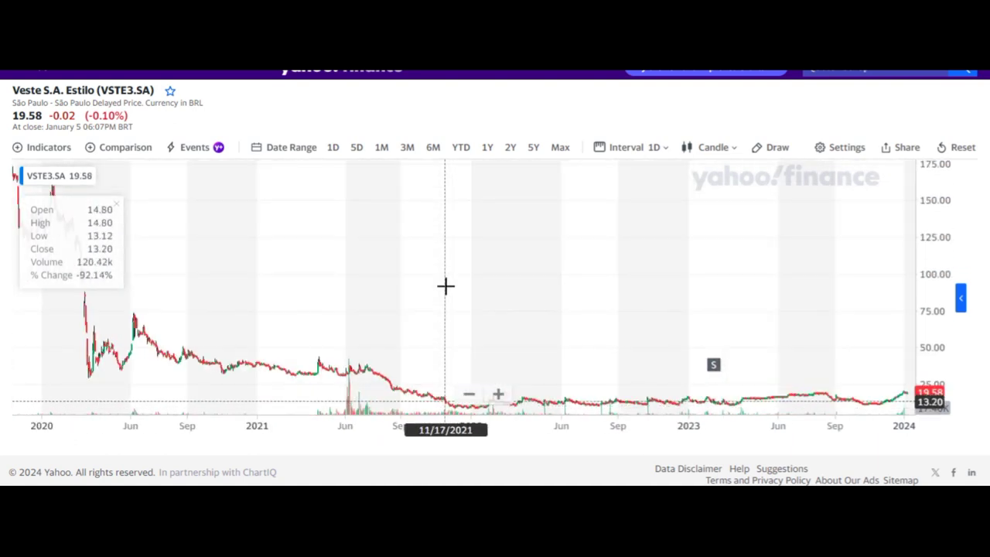
scroll(445, 286, "down", 2)
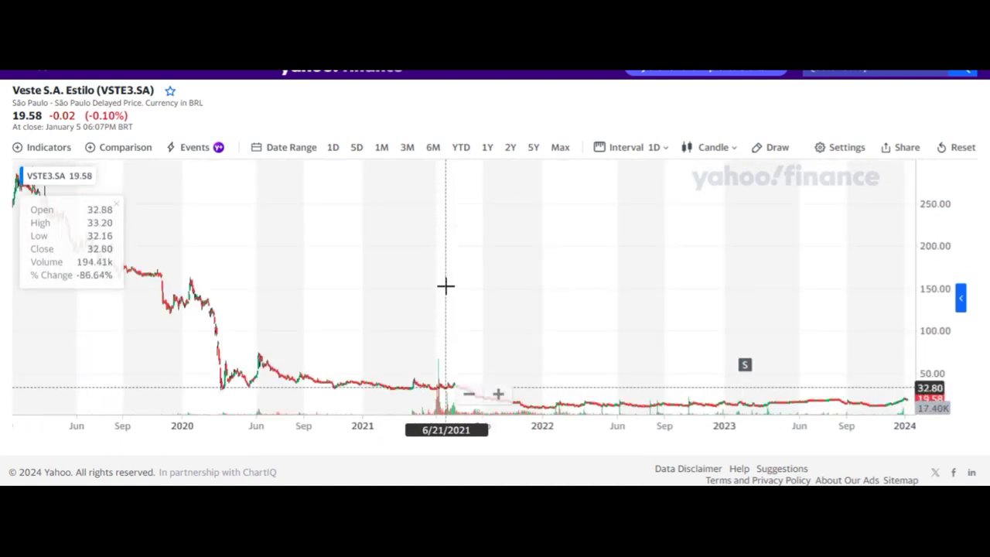
scroll(445, 286, "up", 7)
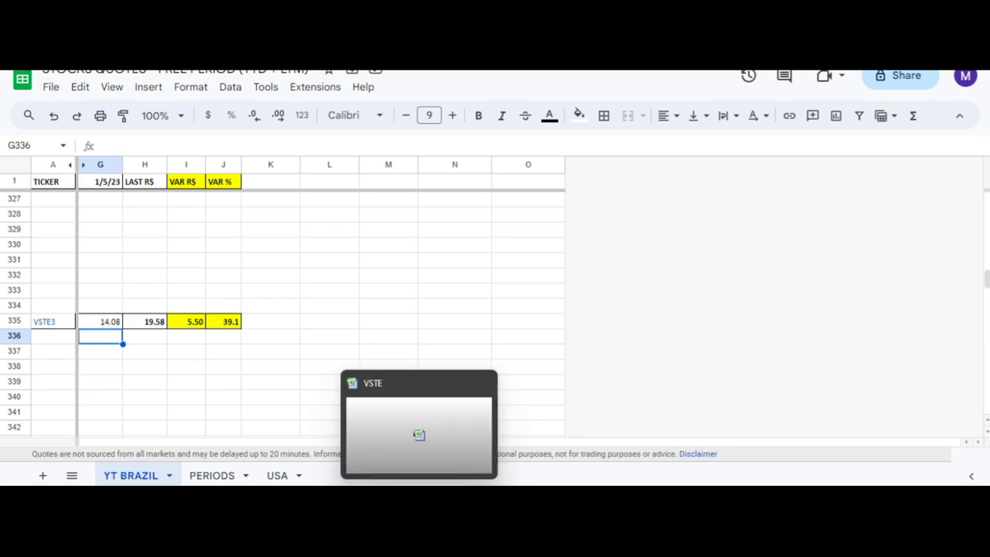
Switch to the VSTE workbook in Excel and examine the share value (VALOR DA AÇÃO) row.
left_click(416, 434)
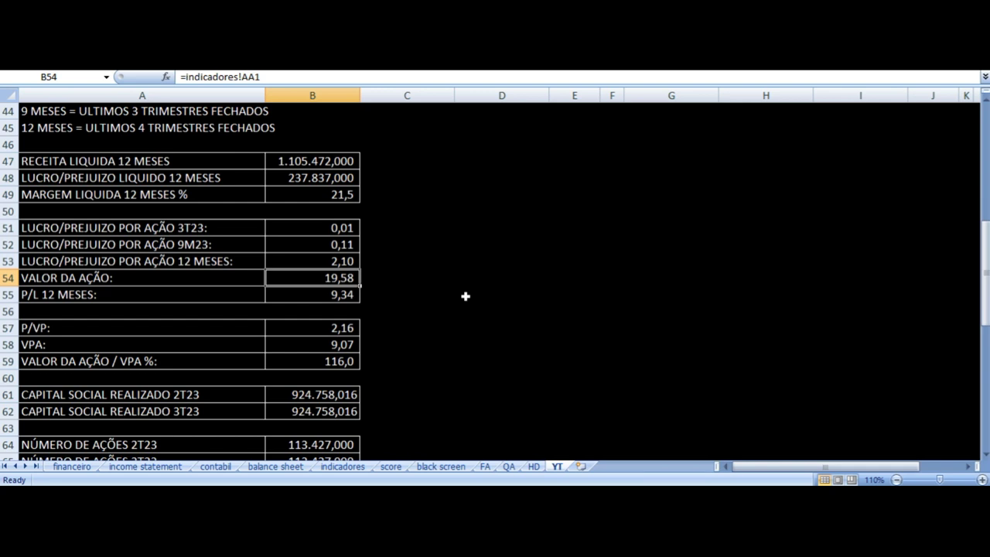
key("Left")
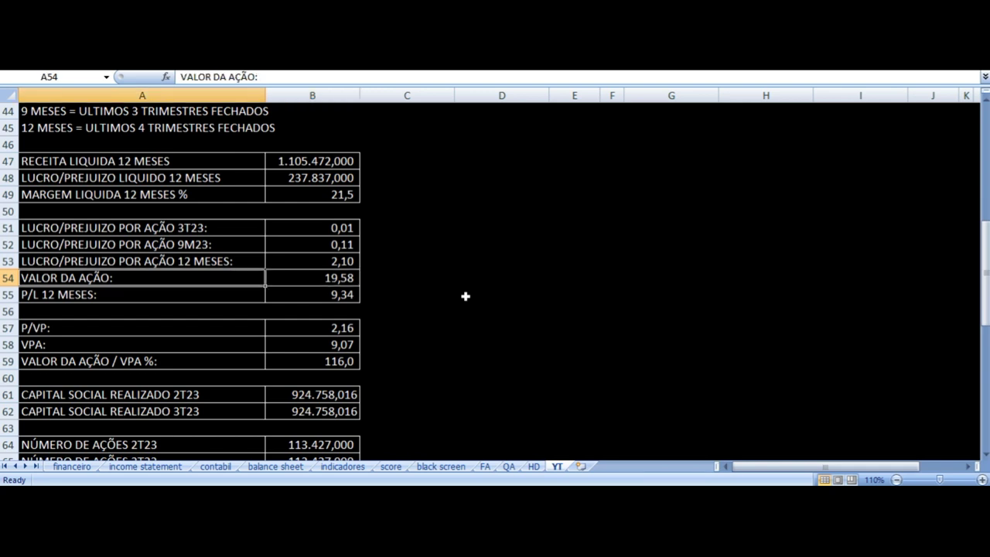
key("Down")
key("Up")
key("Right")
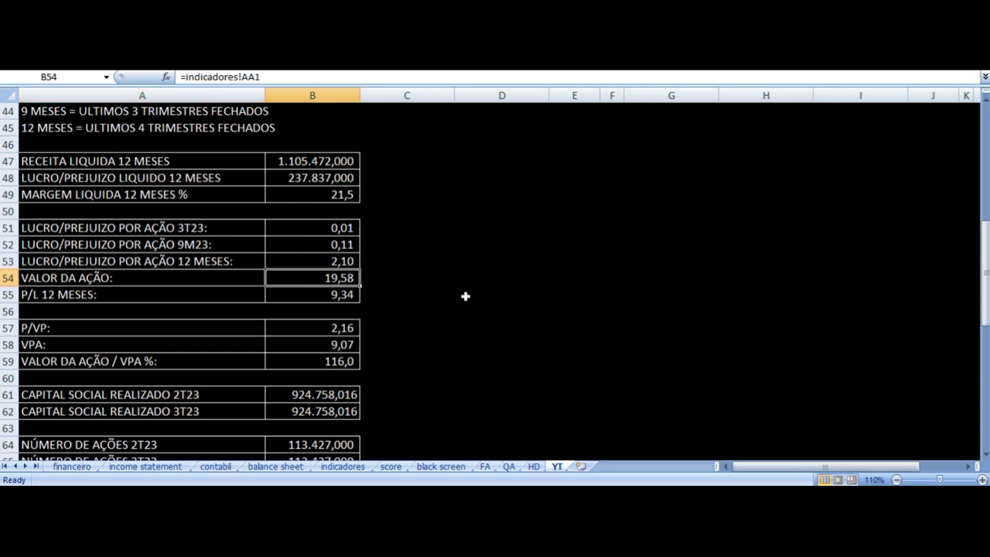
Examine the P/L 12 MESES row and the earnings per share rows up to LUCRO/PREJUIZO POR AÇÃO 9M23.
key("Down")
key("Left")
key("Up")
key("Up")
key("Up")
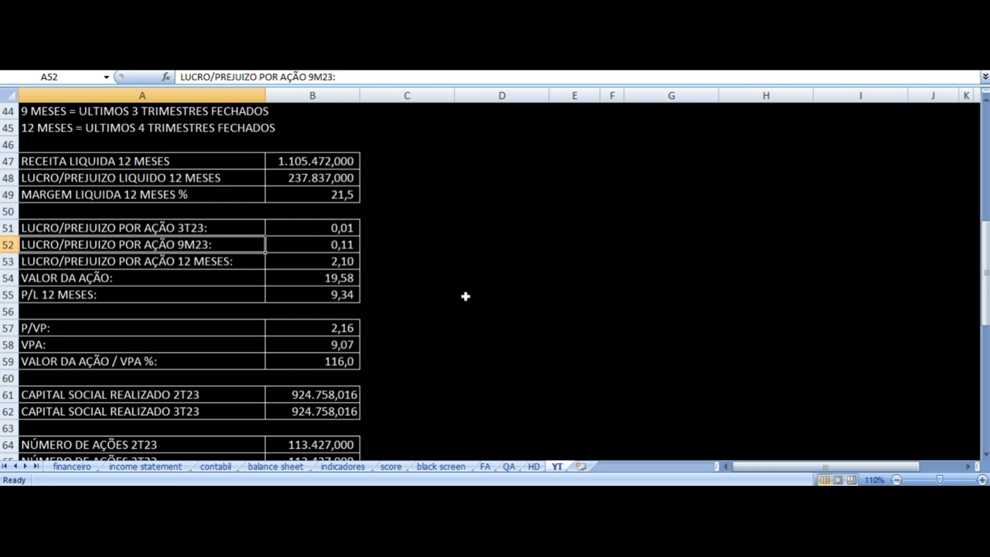
key("Right")
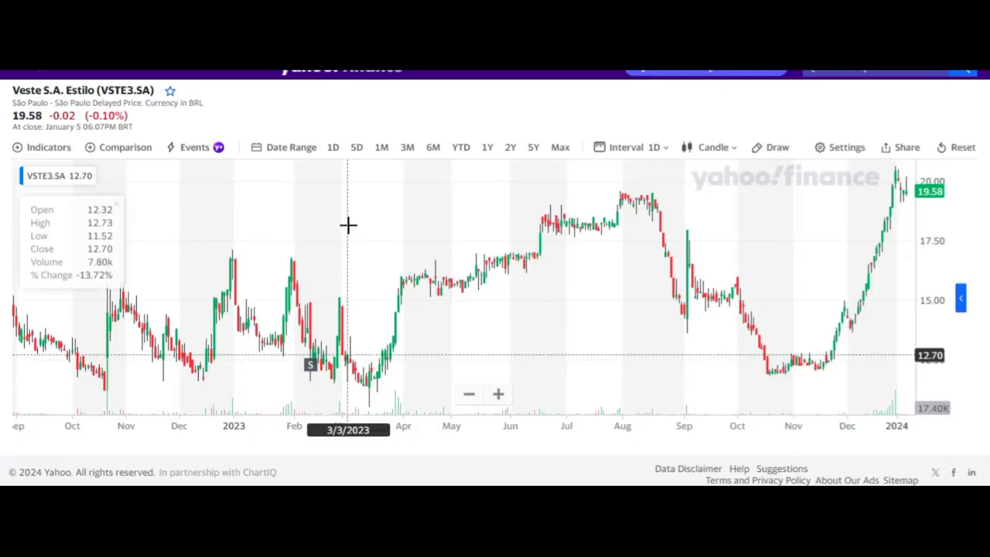
Switch back to the Yahoo Finance chart, set the interval to 1 week and examine the price history since 2008.
scroll(348, 226, "down", 10)
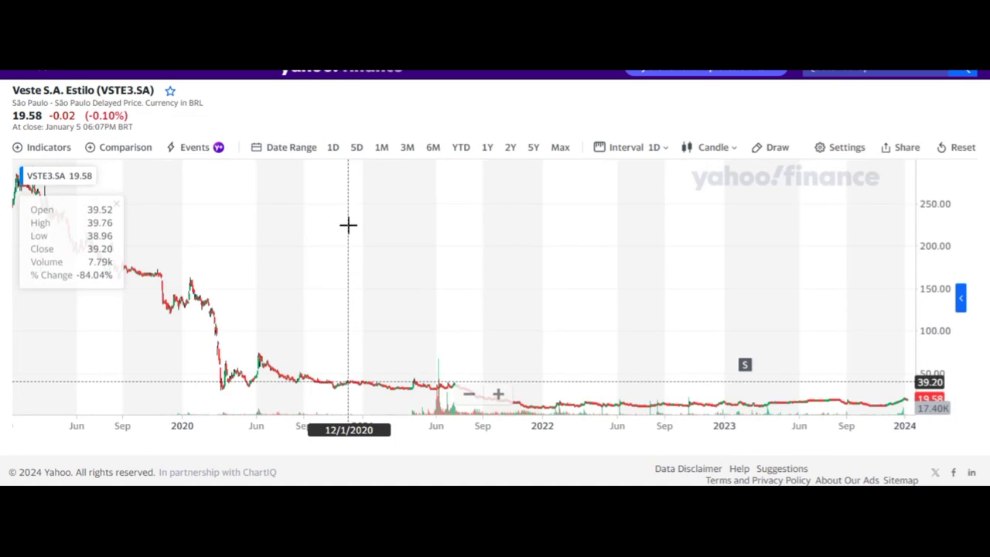
left_click(628, 148)
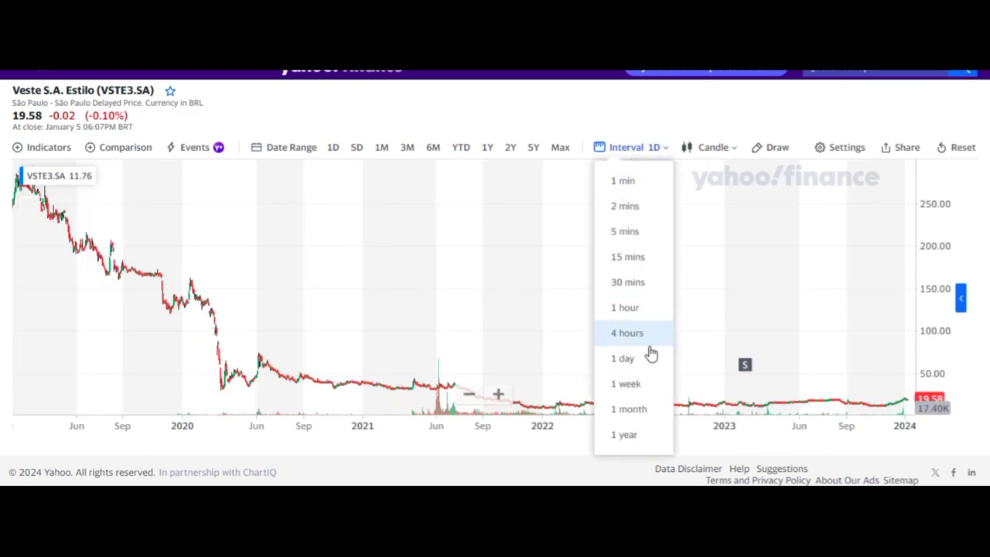
left_click(636, 392)
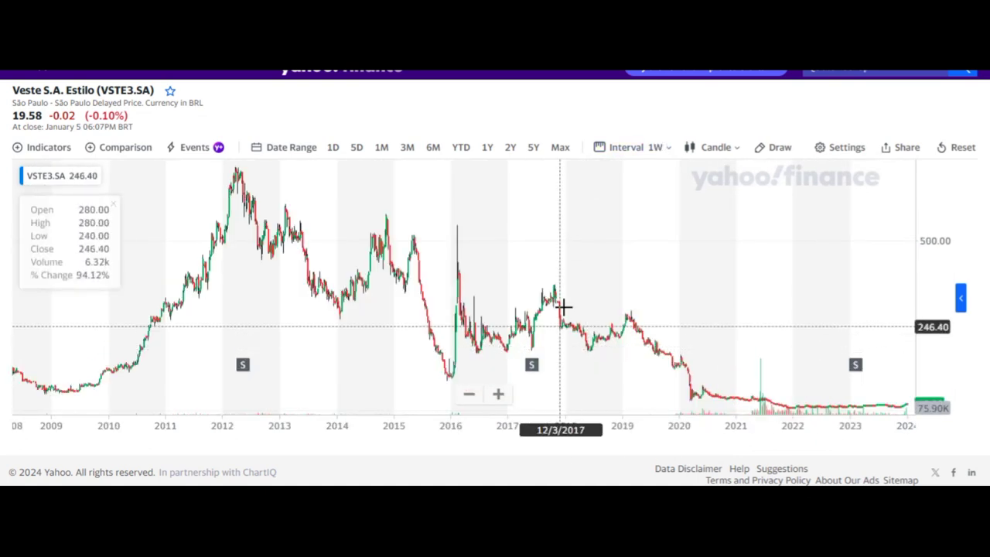
scroll(561, 302, "down", 3)
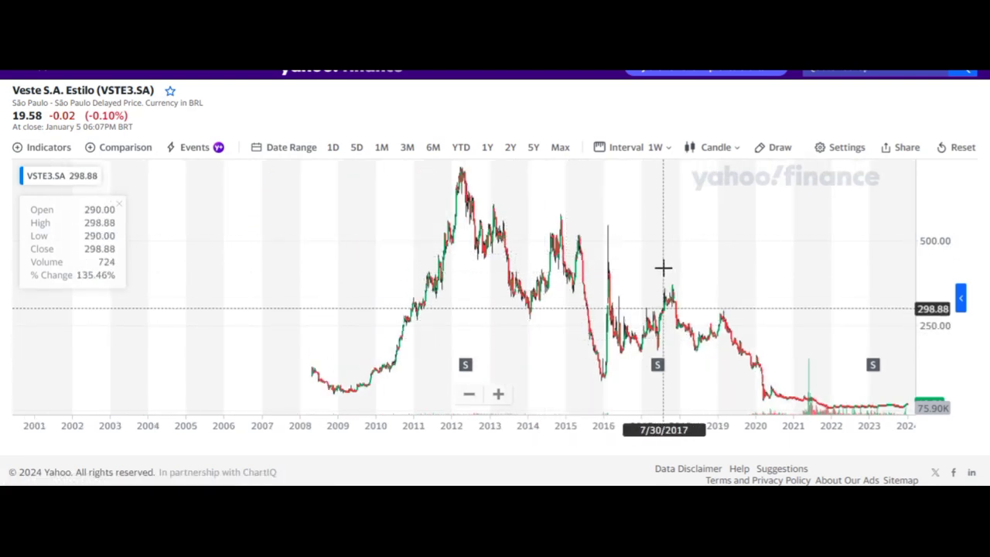
scroll(663, 267, "up", 5)
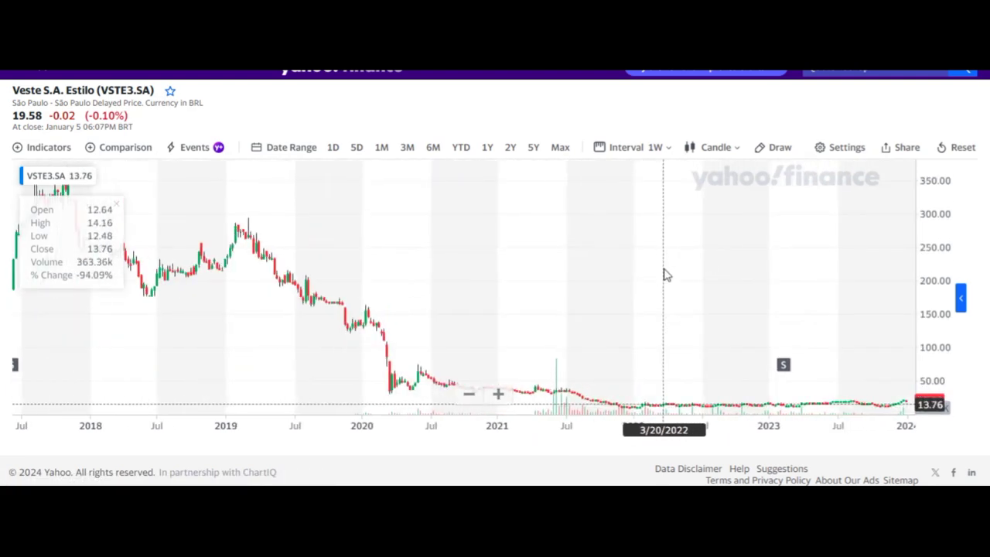
Examine the weekly prices from 2020 onward and return the chart interval to 1 day.
left_click(626, 149)
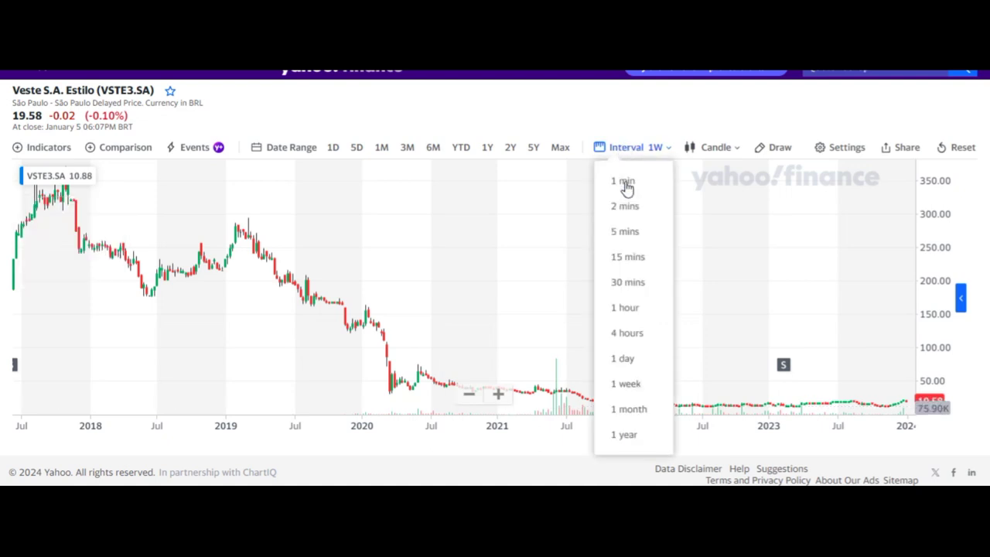
left_click(607, 106)
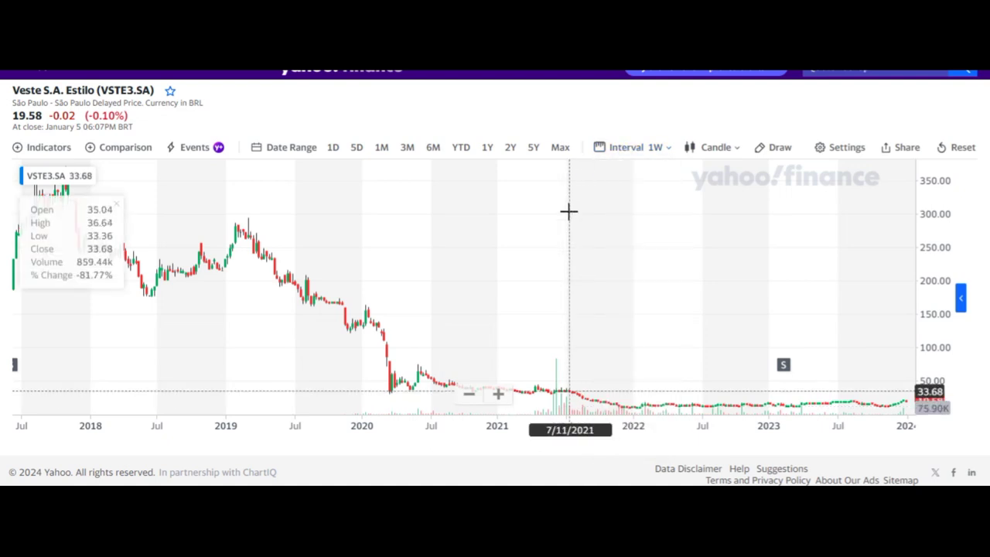
scroll(537, 244, "up", 5)
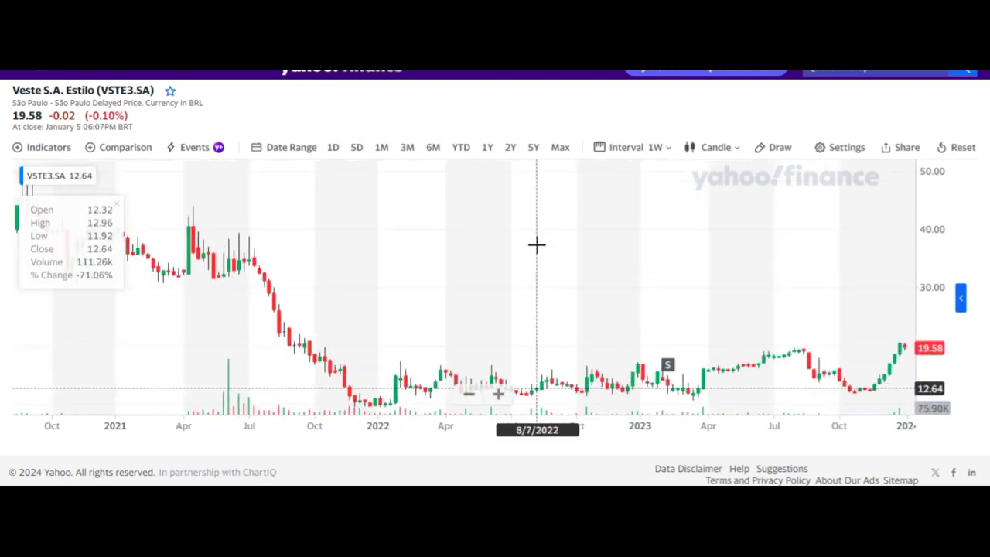
left_click(629, 153)
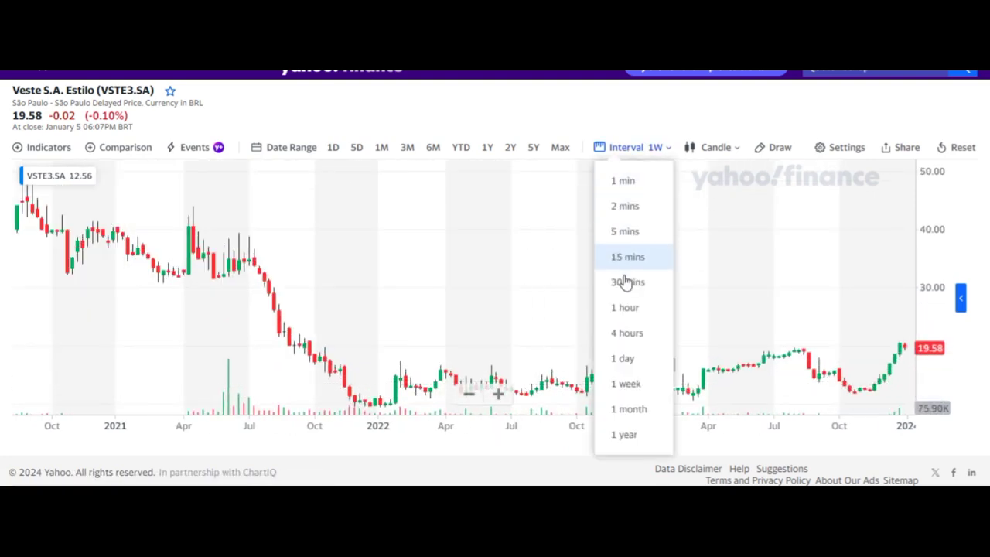
left_click(626, 359)
scroll(551, 283, "down", 5)
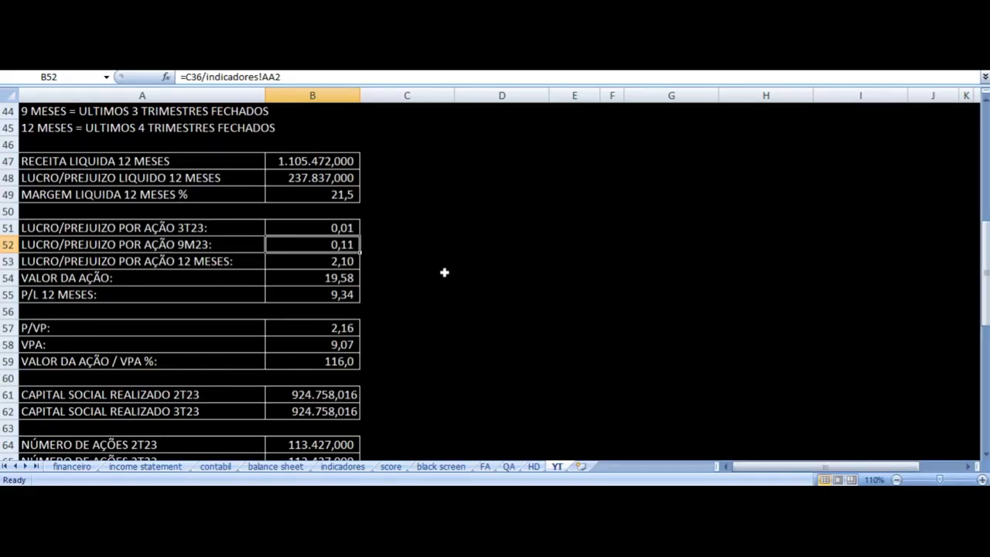
Return to the VSTE workbook in Excel and examine the rows from LUCRO/PREJUIZO POR AÇÃO 9M23 to P/L 12 MESES.
key("Left")
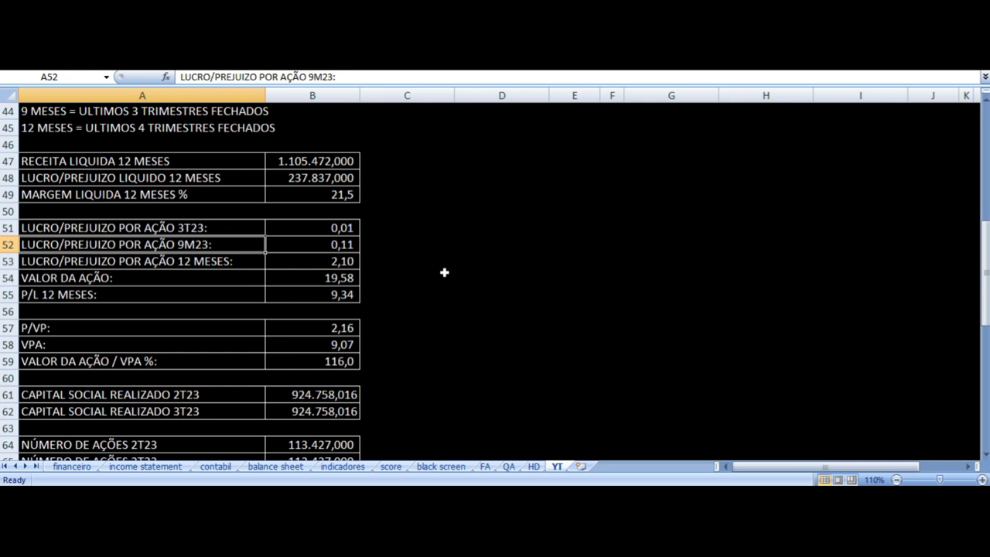
key("Right")
key("Down")
key("Down")
key("Down")
key("Left")
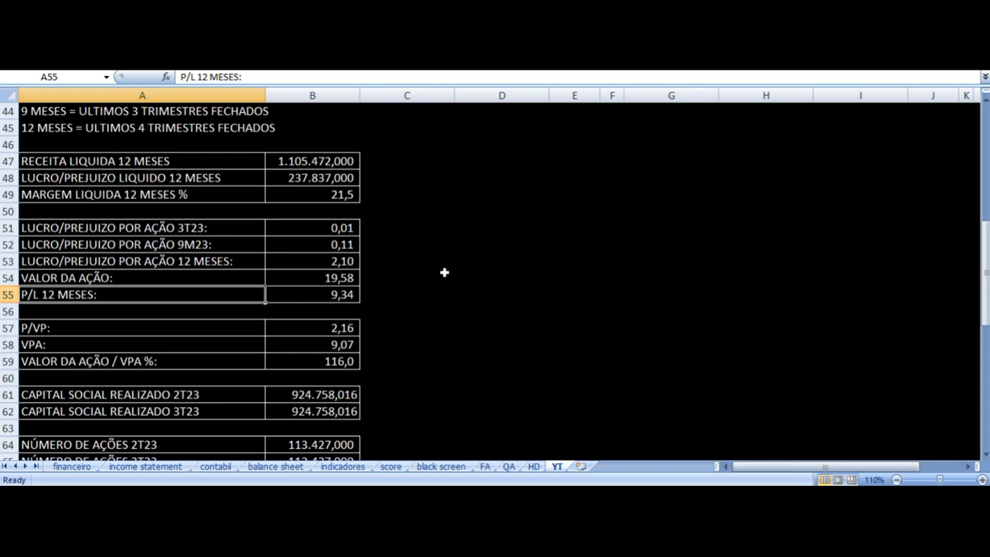
Examine the CAPITAL SOCIAL REALIZADO and NÚMERO DE AÇÕES rows for 2T23 and 3T23.
scroll(435, 272, "down", 2)
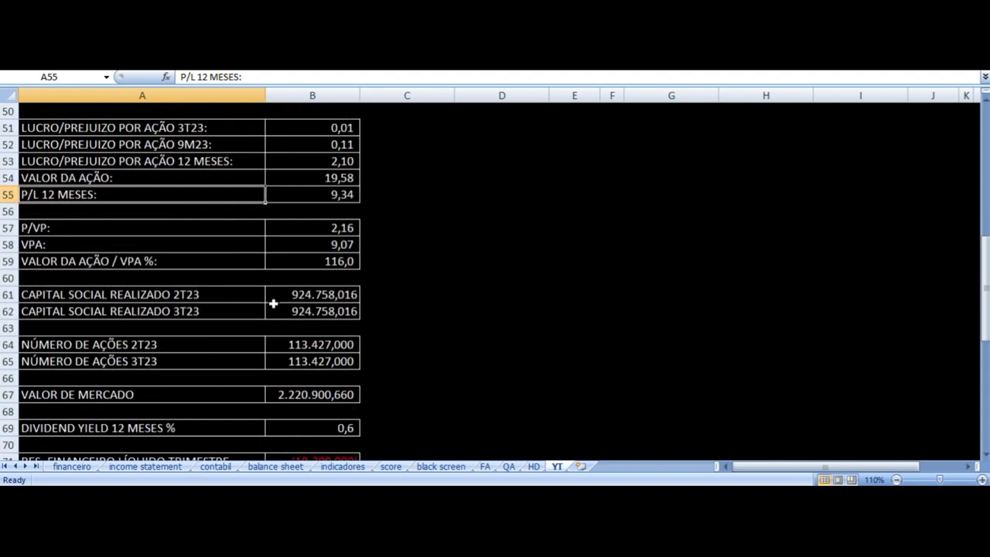
left_click(129, 300)
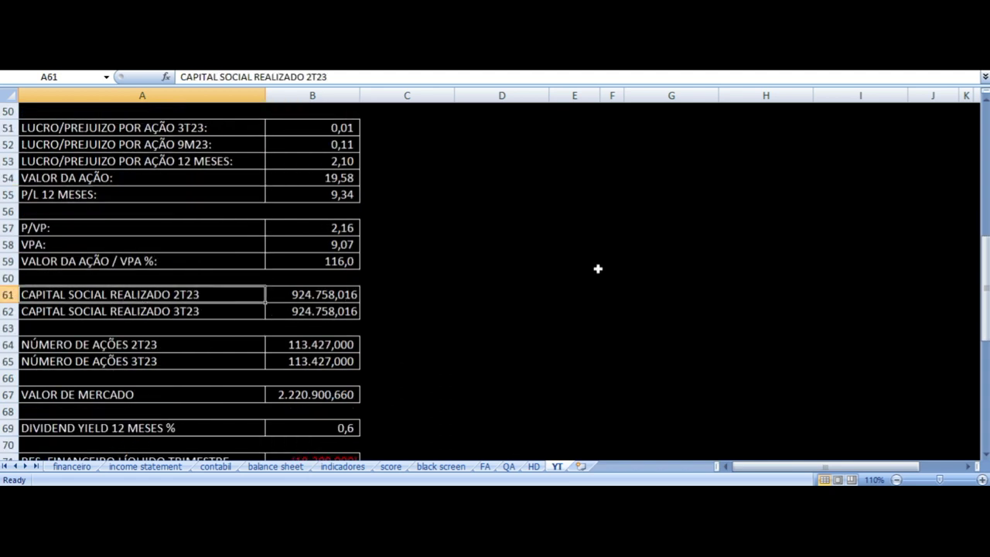
key("Right")
key("Down")
key("Left")
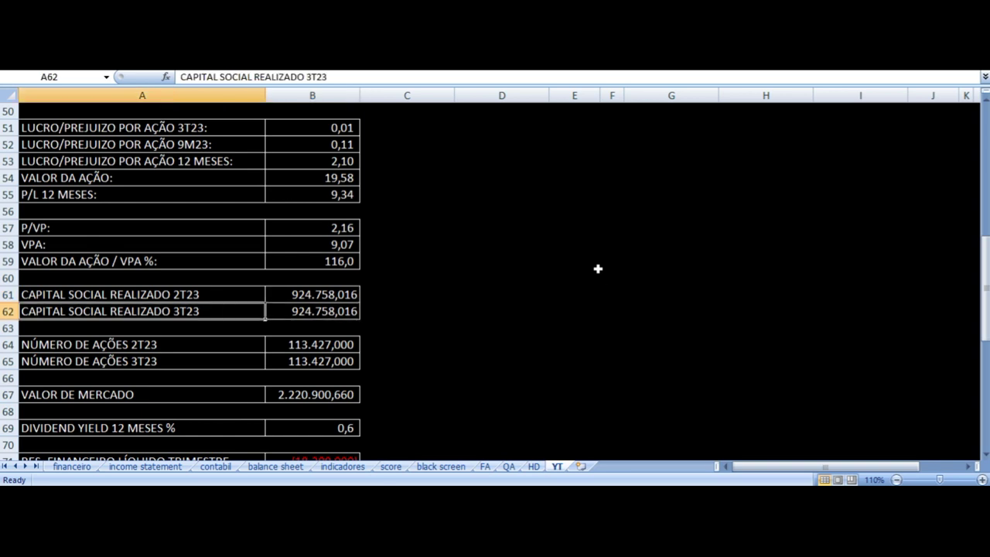
key("Down")
key("Down")
key("Right")
key("Down")
Examine the VALOR DE MERCADO, DIVIDEND YIELD 12 MESES % and RES. FINANCEIRO LÍQUIDO TRIMESTRE rows.
scroll(598, 268, "down", 2)
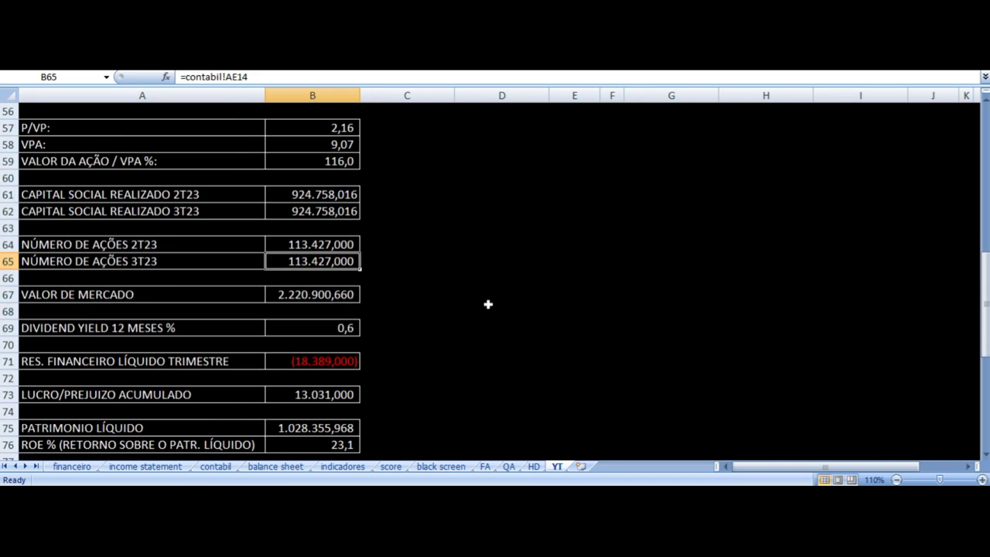
left_click(288, 297)
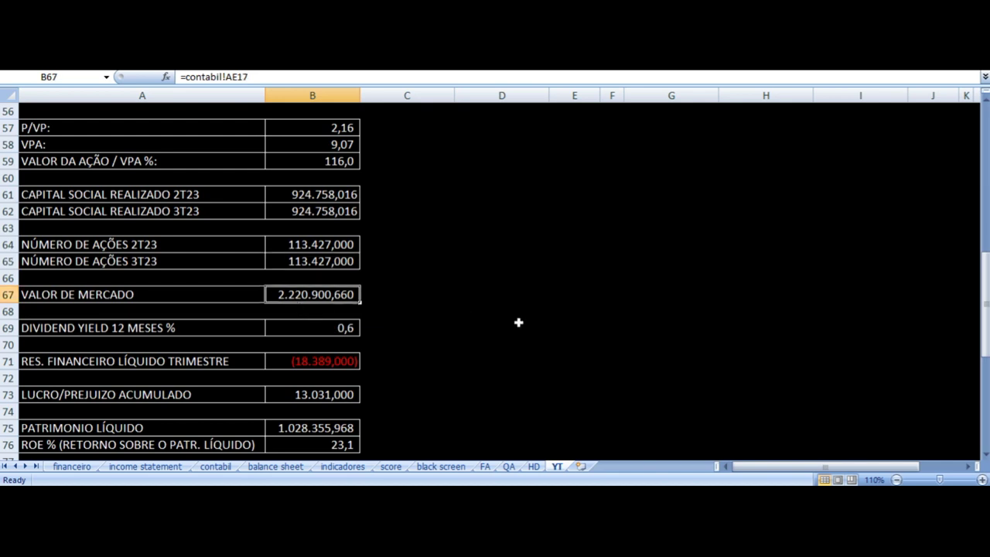
key("Down")
key("Down")
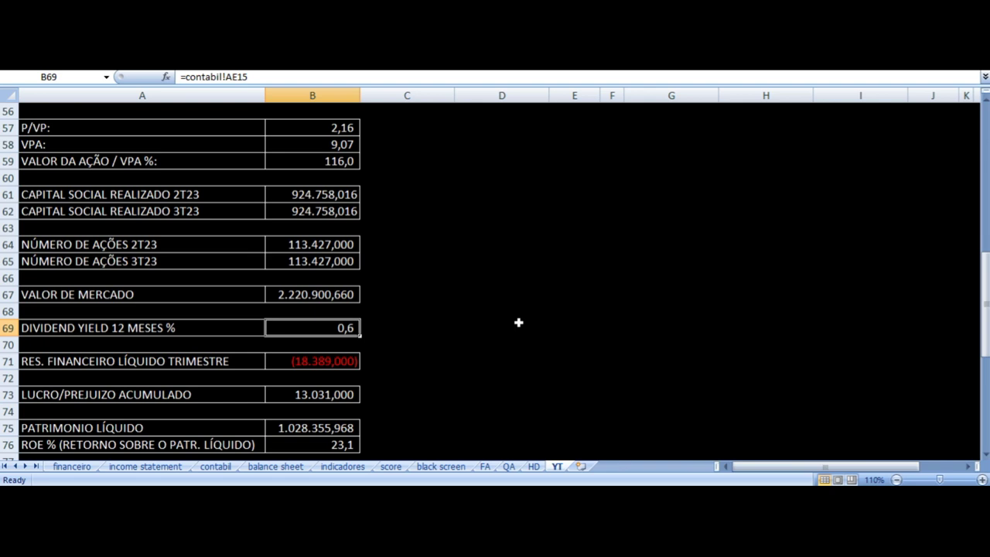
key("Left")
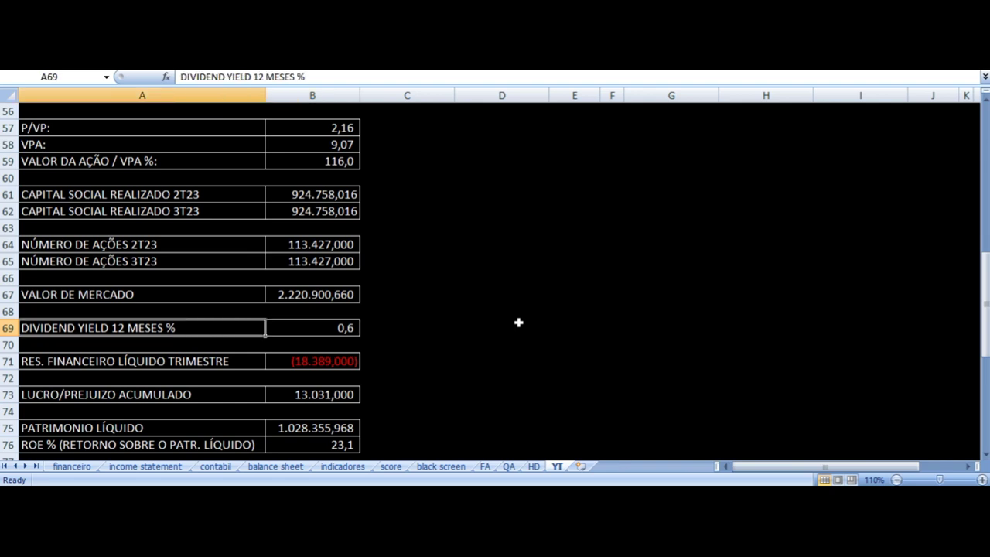
key("Down")
key("Down")
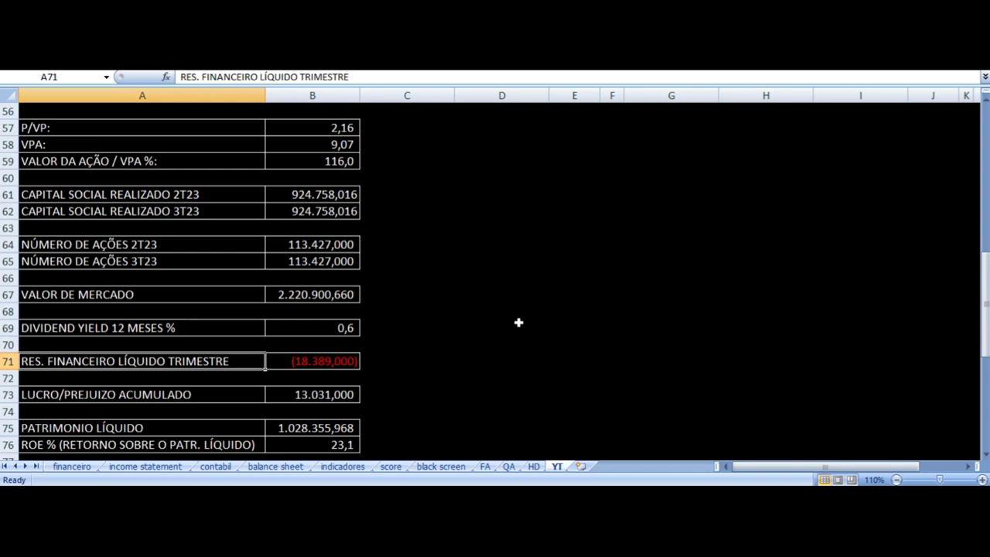
Examine the LUCRO/PREJUIZO ACUMULADO, PATRIMONIO LÍQUIDO and ROE % rows.
scroll(518, 322, "down", 2)
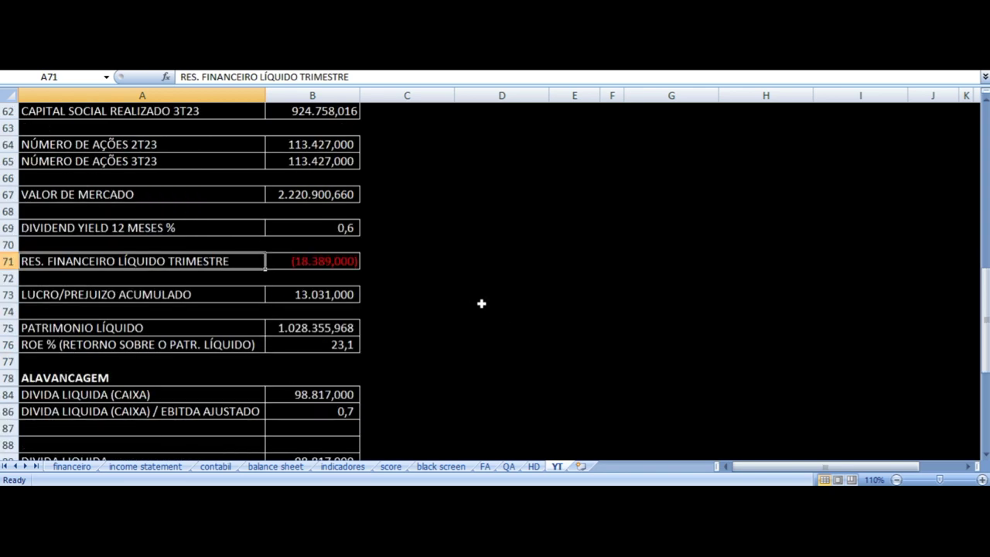
scroll(327, 325, "down", 1)
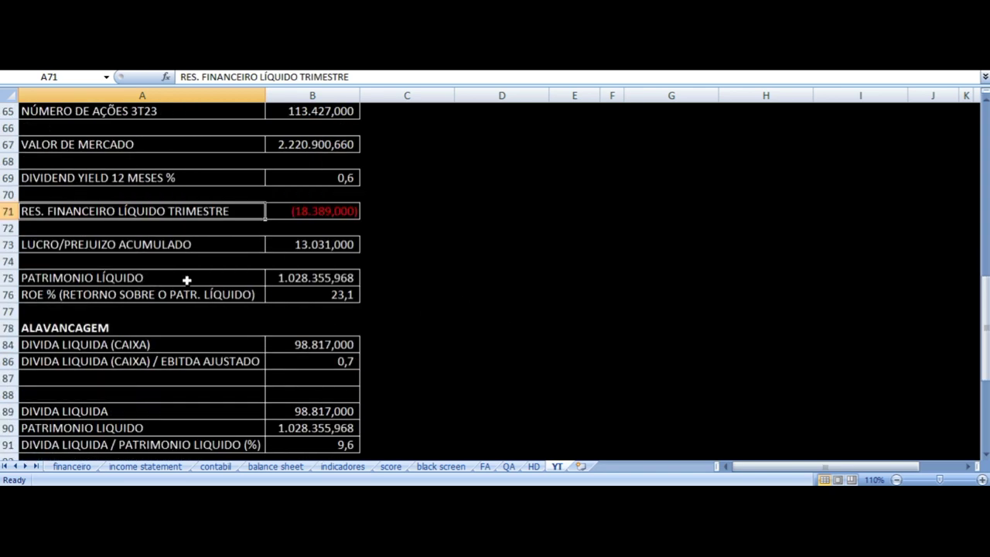
left_click(121, 245)
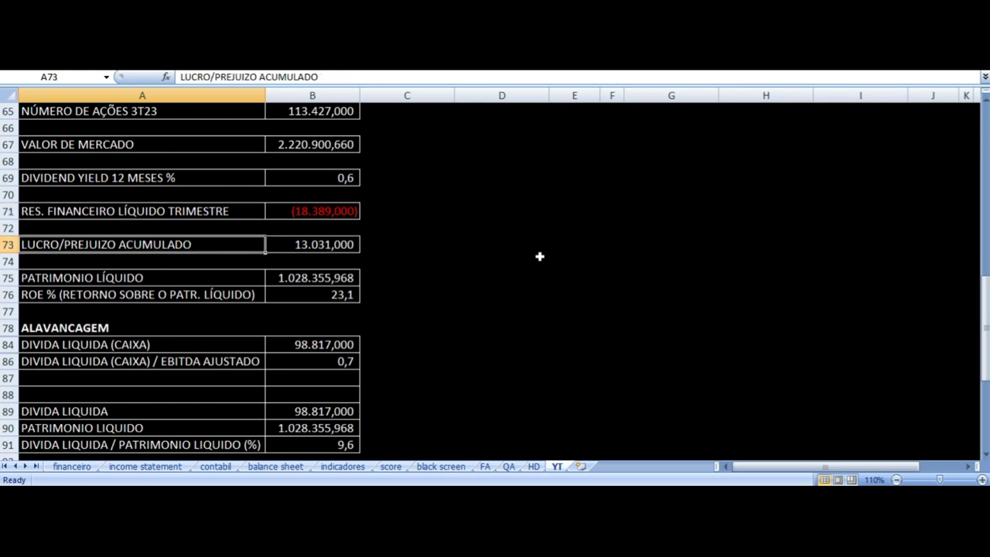
key("Right")
key("Down")
key("Down")
key("Left")
key("Down")
key("Right")
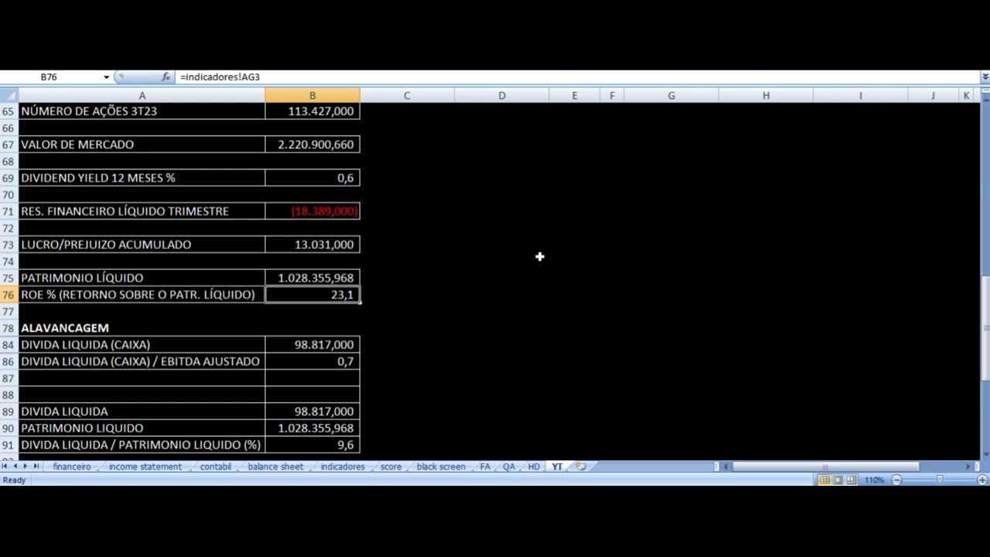
key("Up")
key("Left")
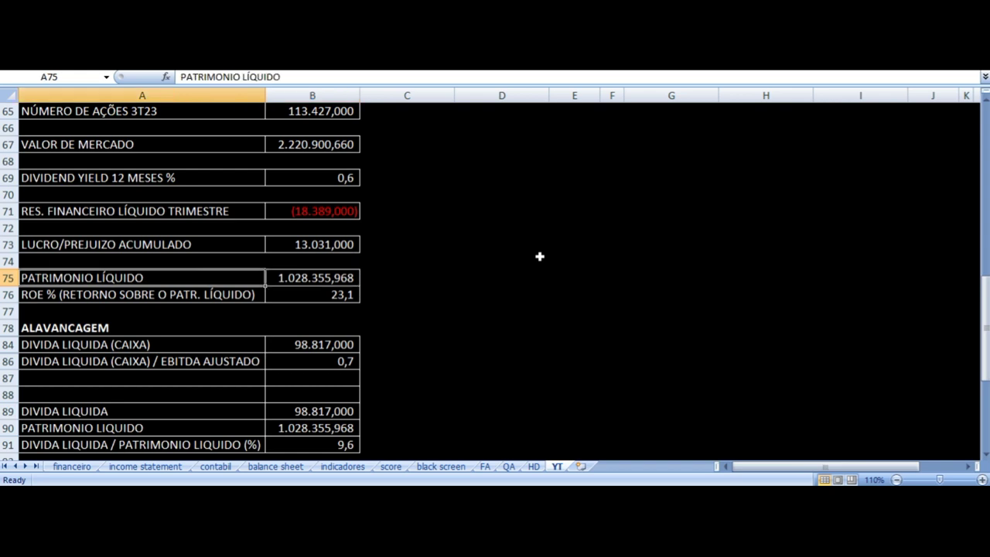
Examine the DIVIDA LIQUIDA (CAIXA) / EBITDA AJUSTADO row and compare it with the Endividamento Líquido table in the 3T23 release.
scroll(540, 256, "down", 3)
left_click(298, 209)
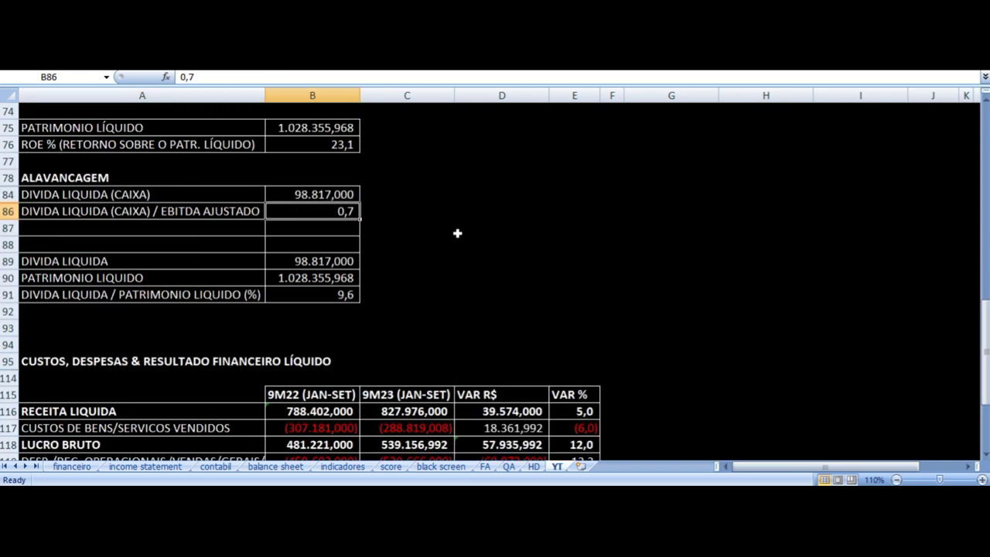
left_click(179, 212)
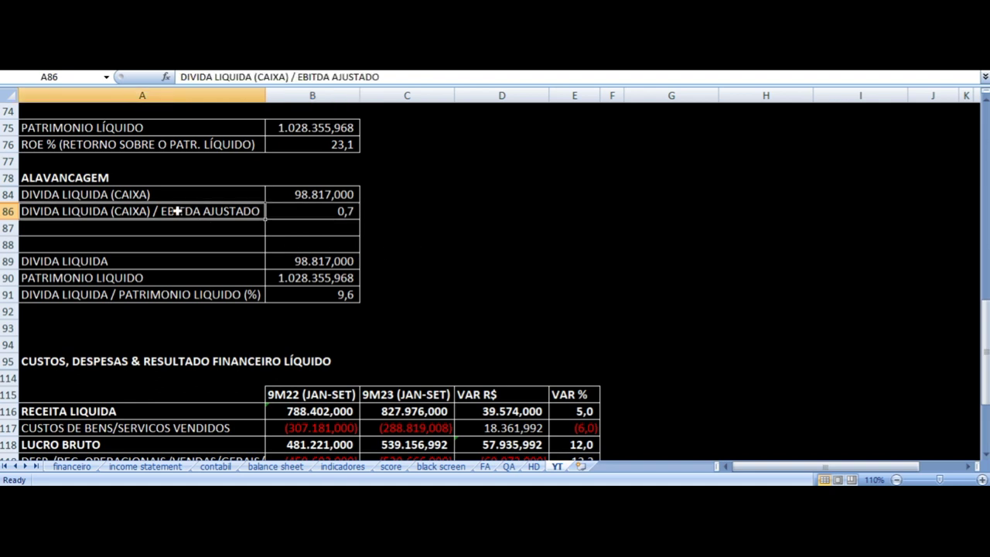
left_click(320, 215)
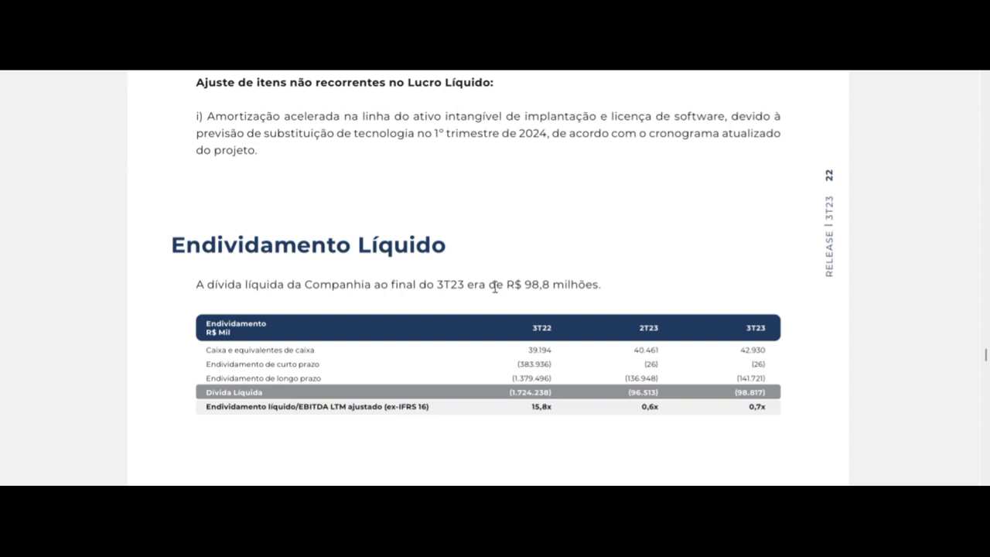
scroll(482, 232, "up", 1)
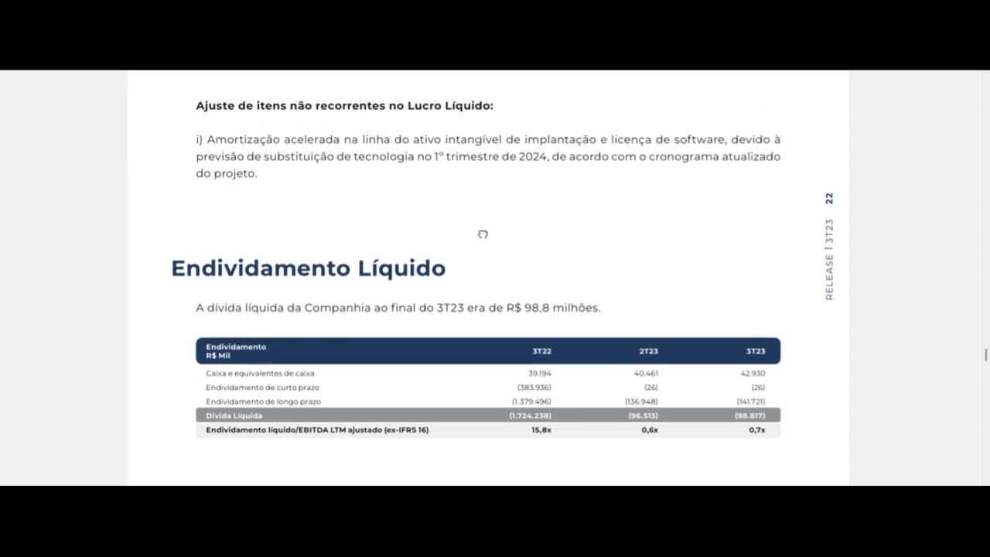
scroll(481, 235, "down", 1)
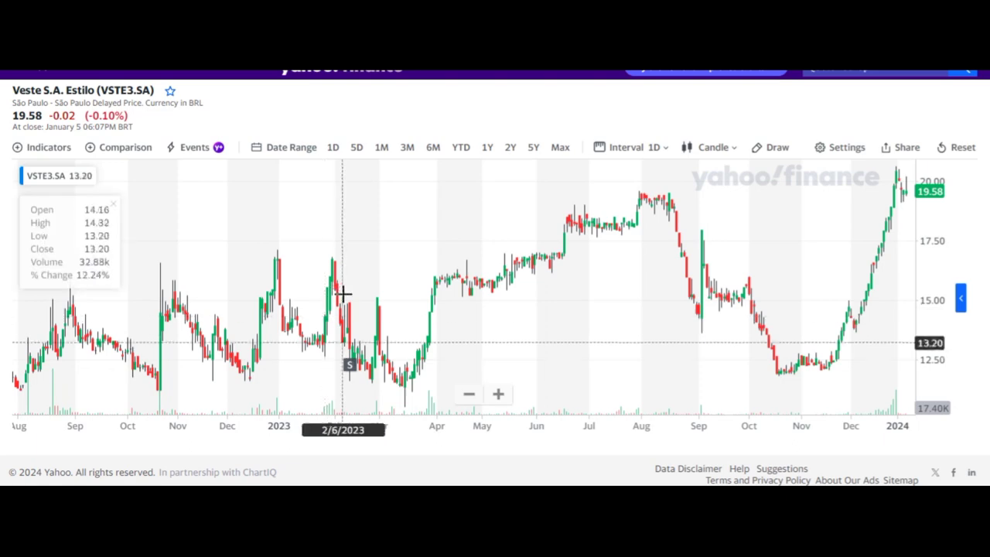
Switch to the VSTE3 chart on Yahoo Finance, set the interval to 1 week and show the full history since 2008.
scroll(343, 294, "down", 5)
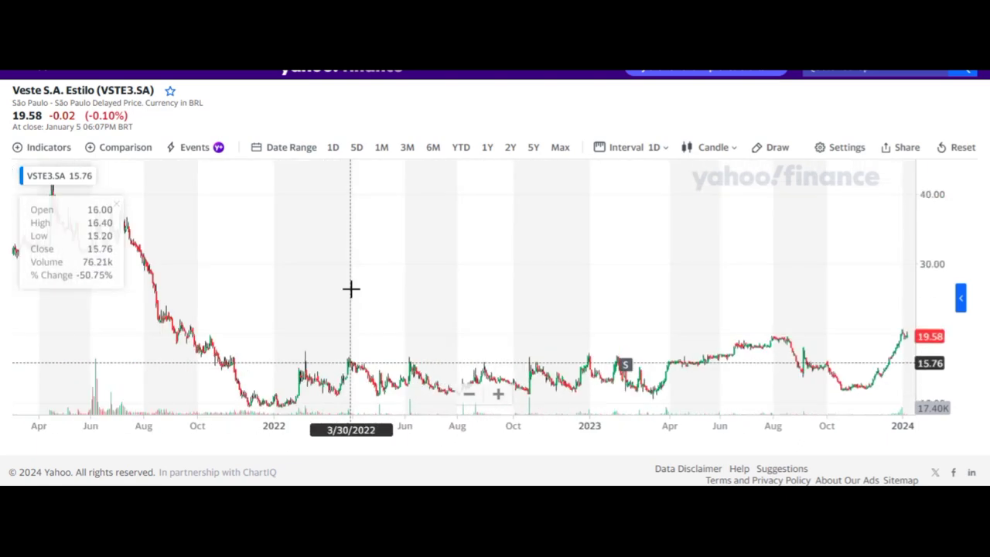
left_click(642, 155)
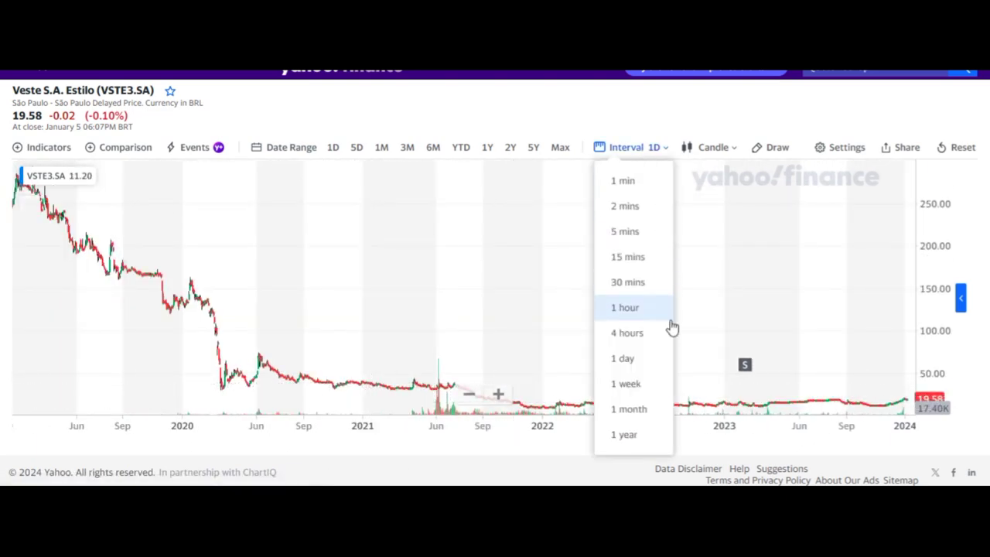
left_click(636, 384)
scroll(492, 313, "down", 3)
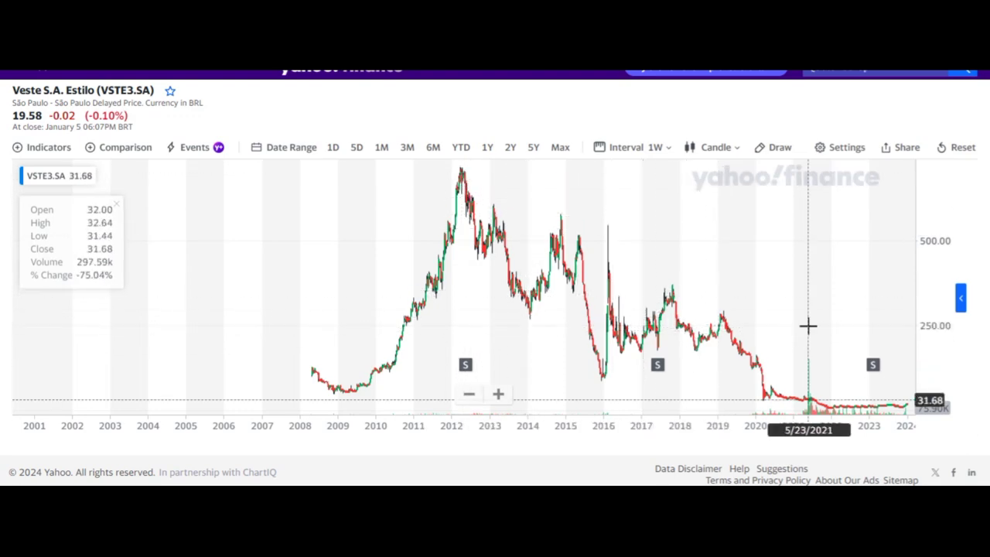
Compare the weekly prices from mid-2022 onward with the long-term history, and check the VSTE3 row in the Google Sheets stock quotes.
scroll(808, 325, "up", 4)
scroll(808, 326, "up", 4)
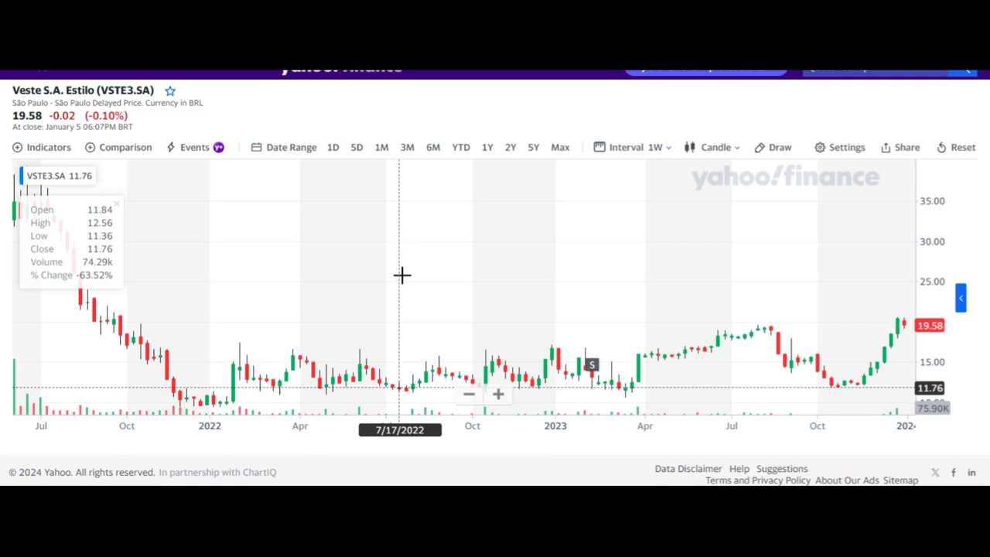
scroll(367, 312, "down", 10)
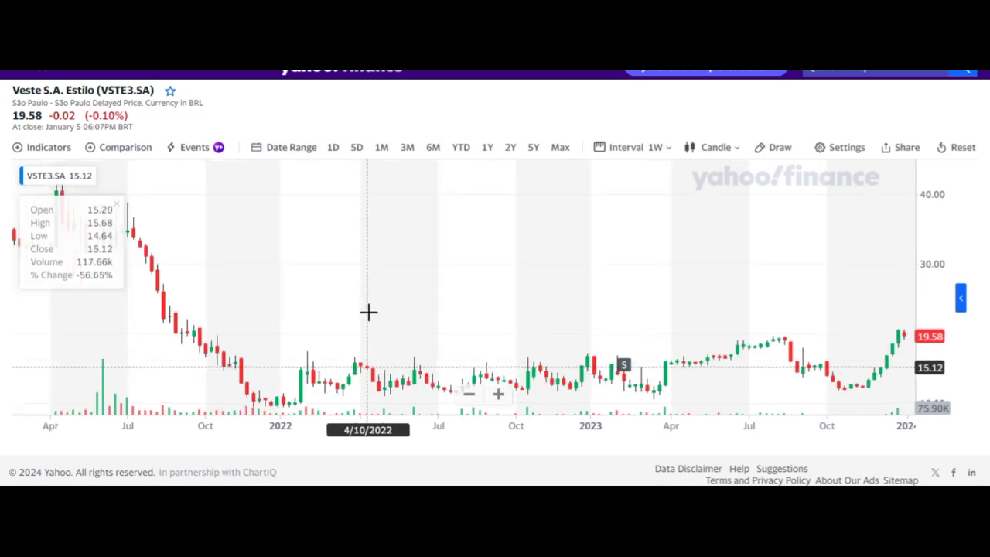
scroll(368, 314, "down", 5)
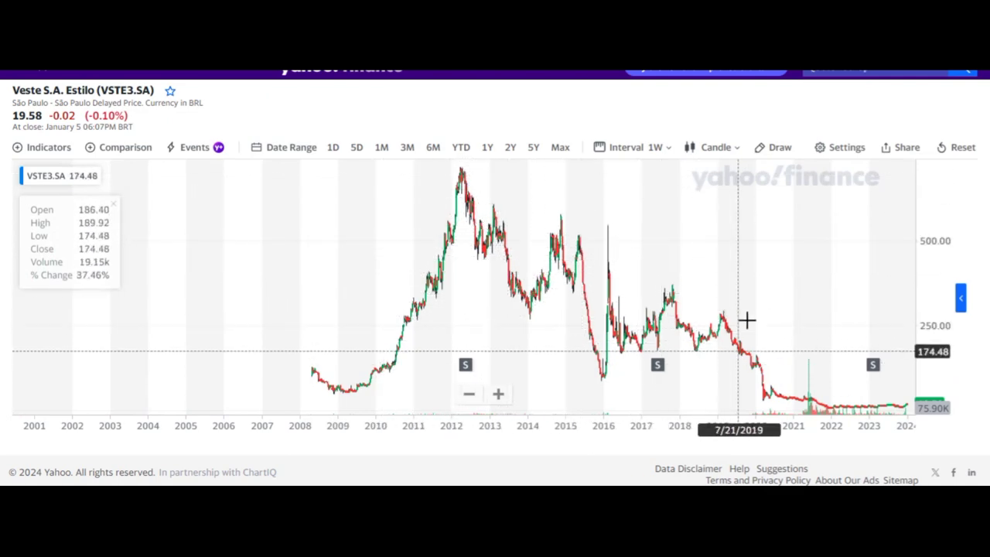
scroll(771, 320, "up", 5)
scroll(772, 320, "up", 6)
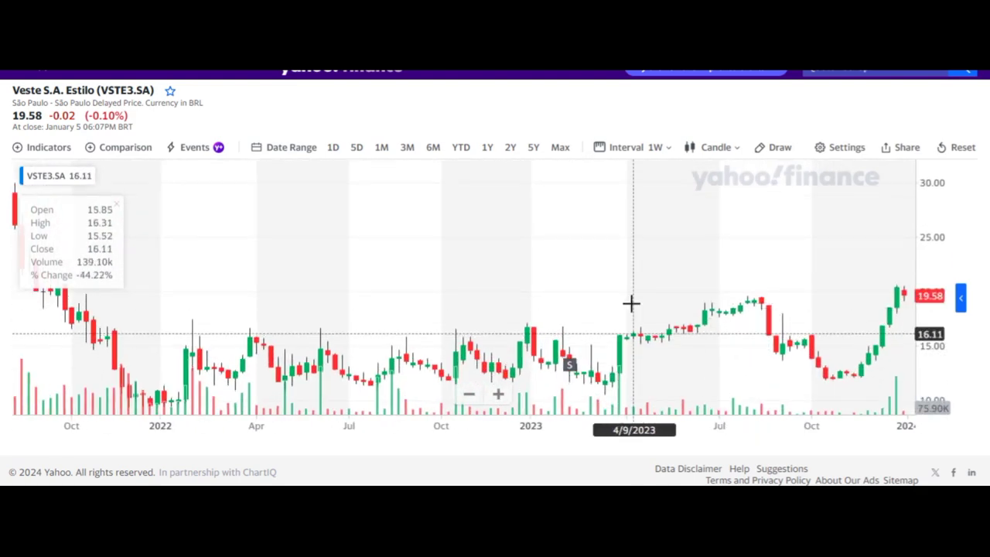
scroll(631, 303, "up", 3)
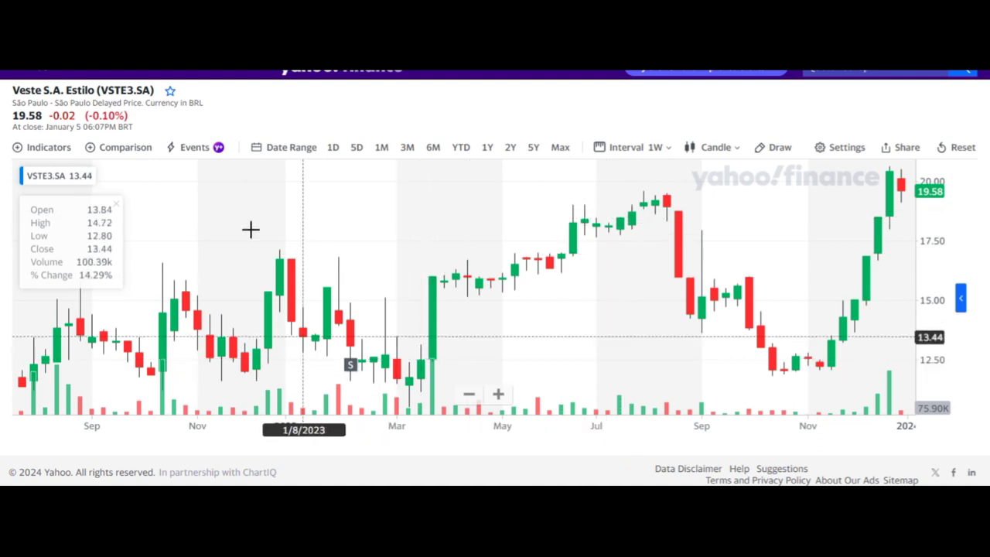
left_click(185, 71)
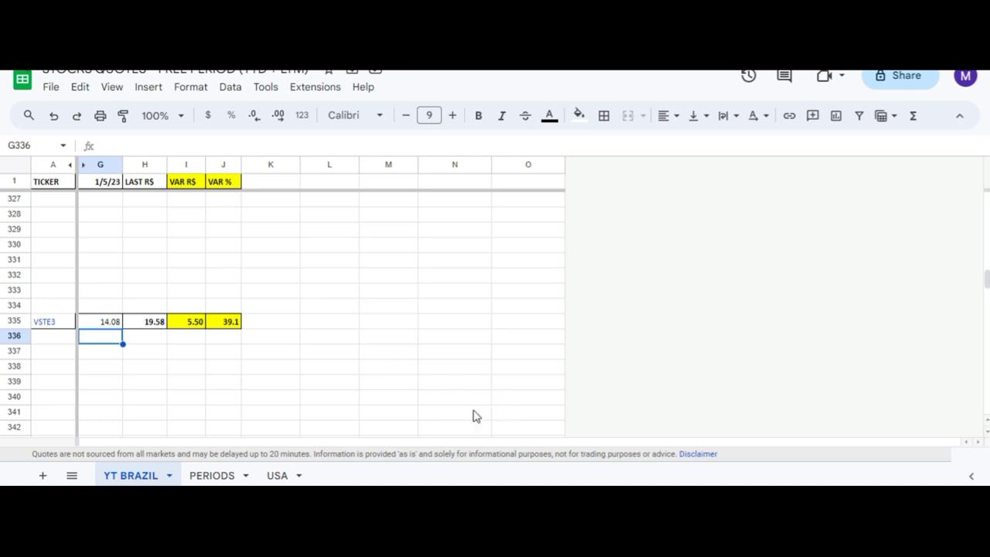
Return to the Excel workbook and examine the DIVIDA LIQUIDA, PATRIMONIO LIQUIDO and DIVIDA LIQUIDA / PATRIMONIO LIQUIDO (%) rows.
left_click(434, 503)
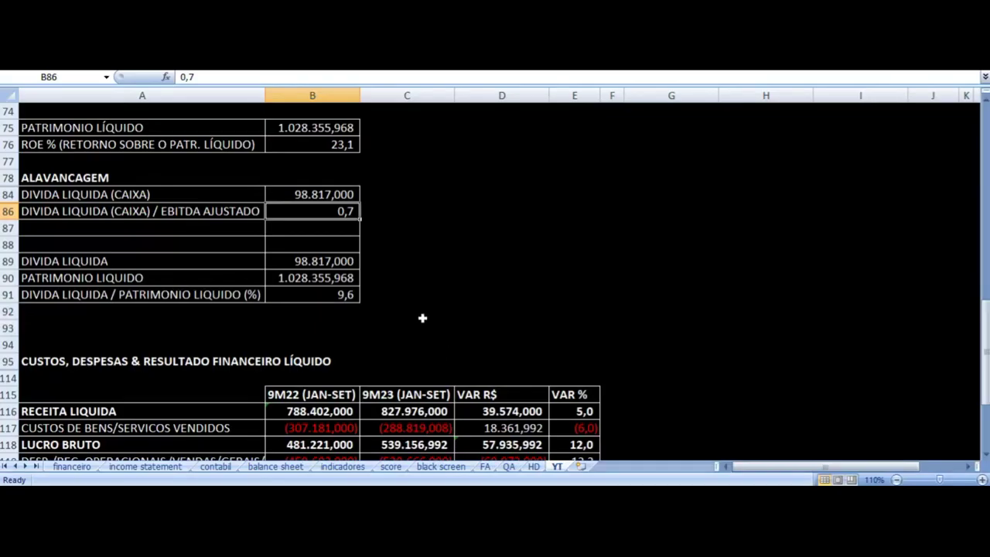
left_click(340, 301)
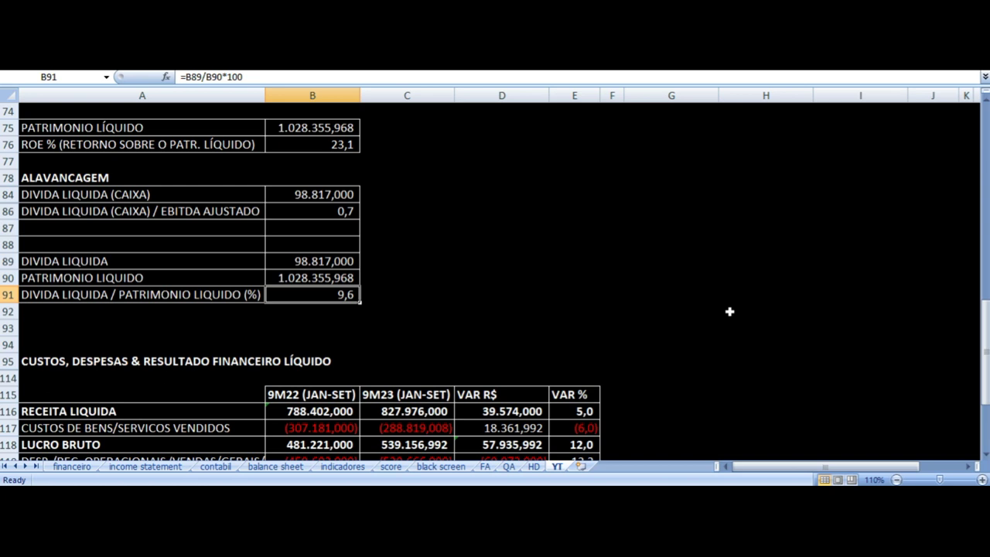
key("Up")
key("Up")
key("Left")
key("Down")
key("Right")
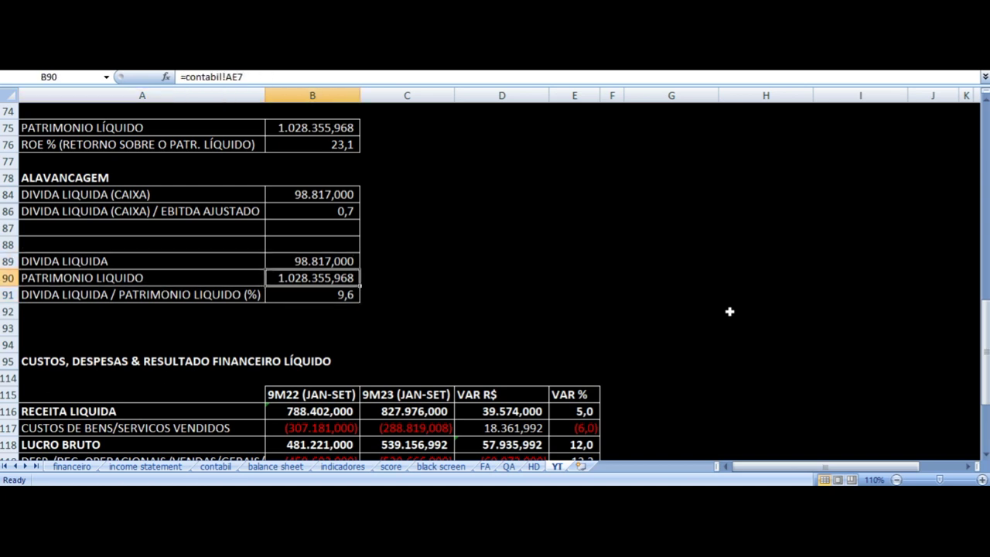
key("Down")
key("Left")
key("Right")
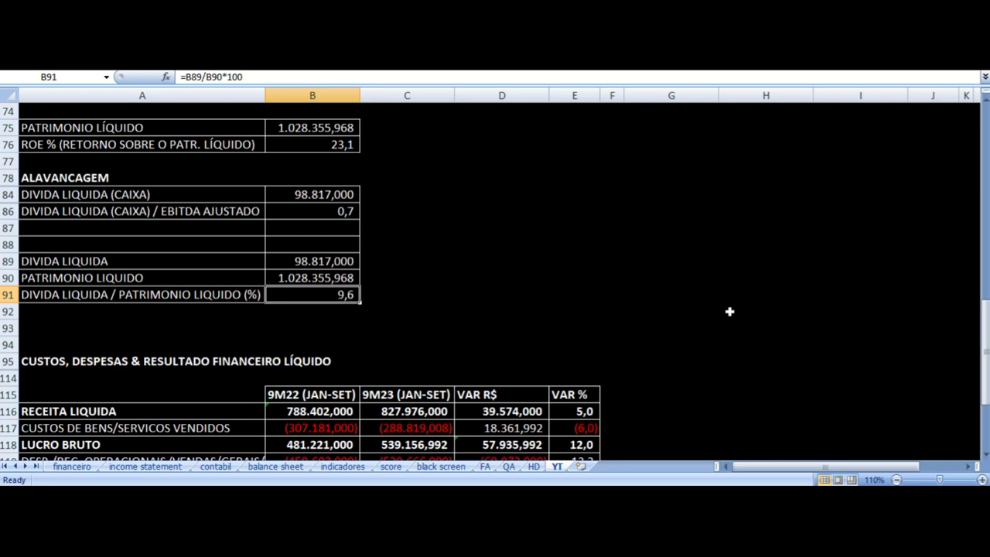
Examine the period headings and the RECEITA LIQUIDA variation in the CUSTOS, DESPESAS & RESULTADO FINANCEIRO LÍQUIDO table.
scroll(495, 254, "down", 4)
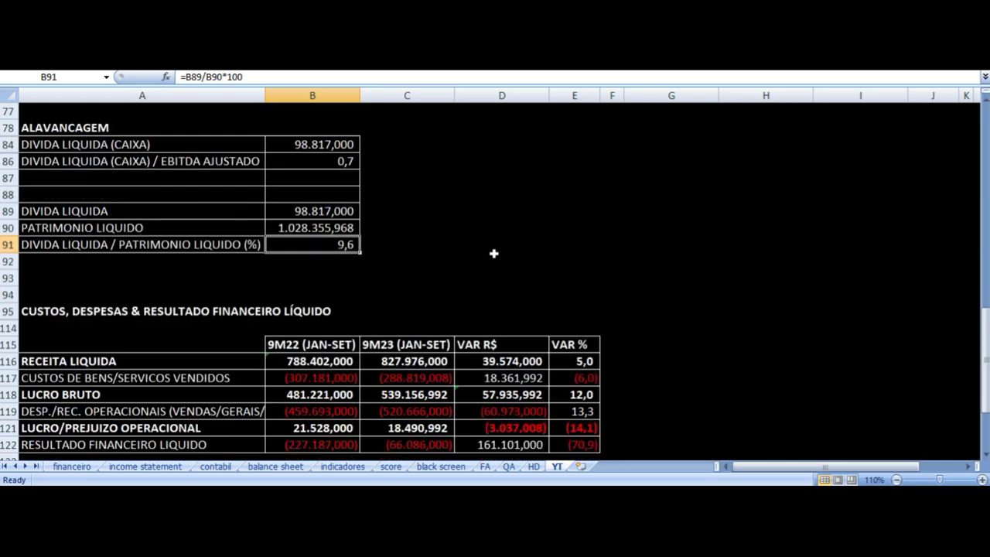
left_click(301, 182)
key("Right")
key("Right")
key("Right")
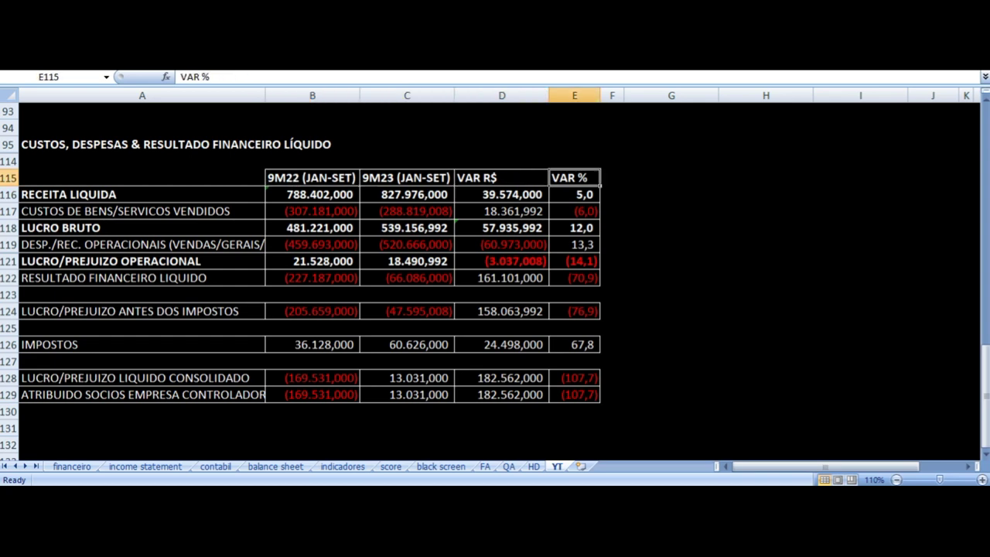
key("Down")
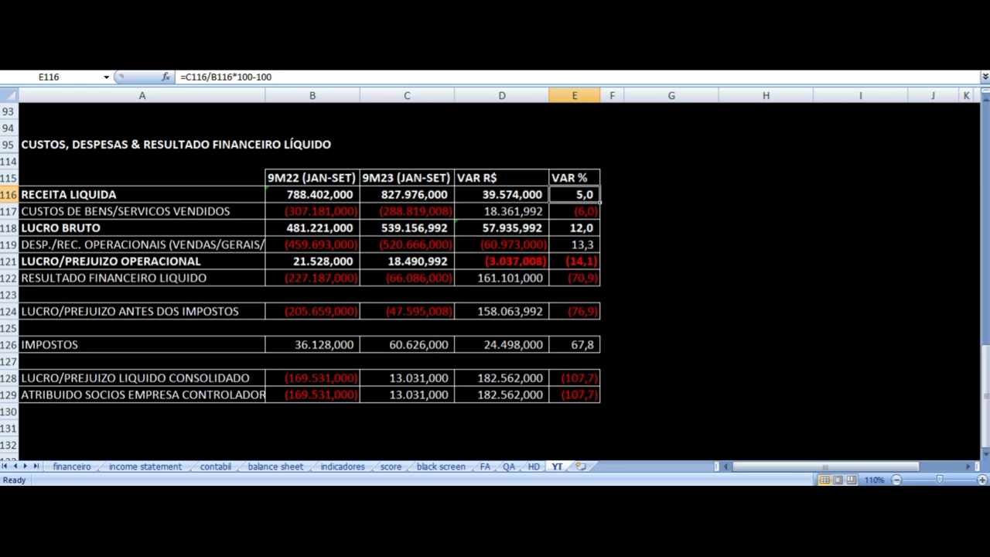
Compare CUSTOS DE BENS/SERVICOS VENDIDOS between 9M22 and 9M23, including the variation in R$ and in percent.
key("Down")
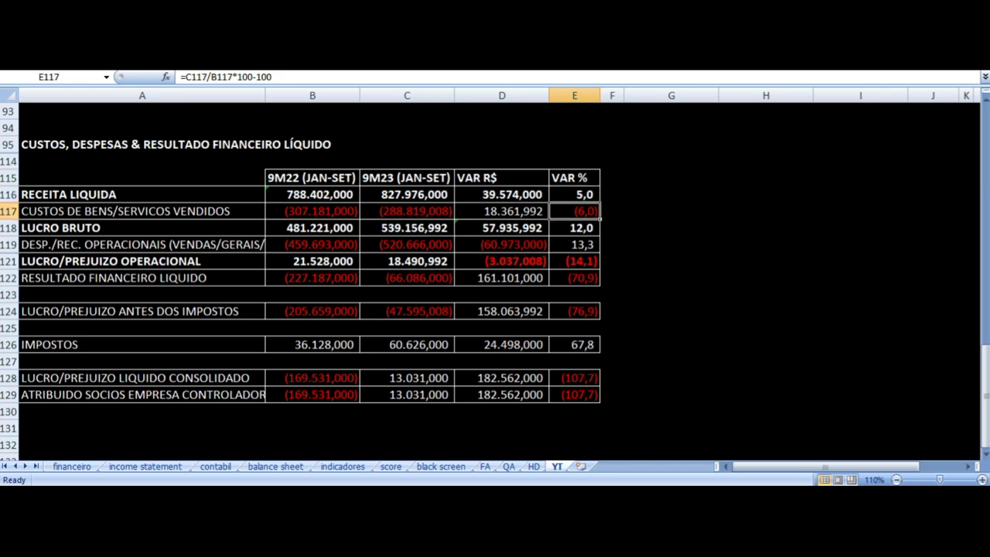
key("Left")
key("Left")
key("Left")
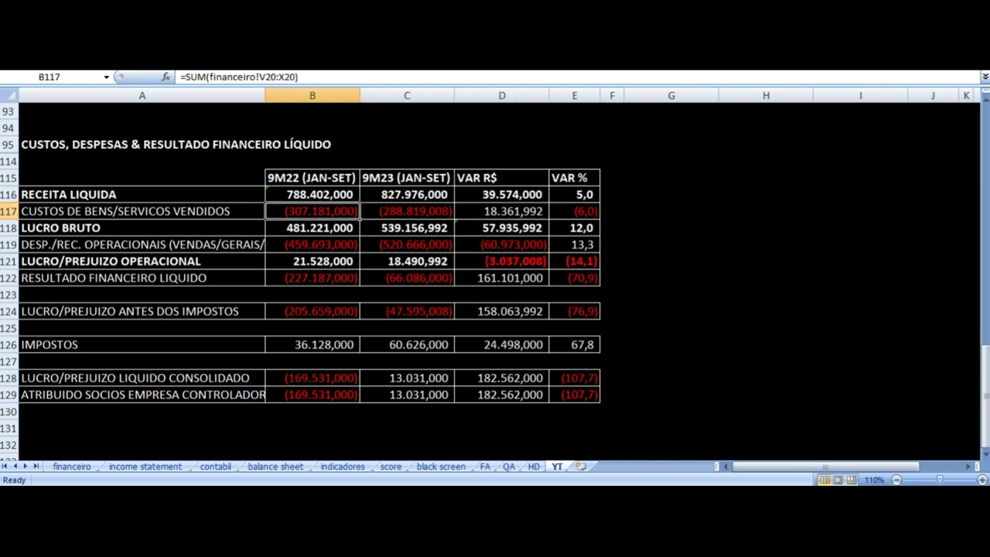
key("Right")
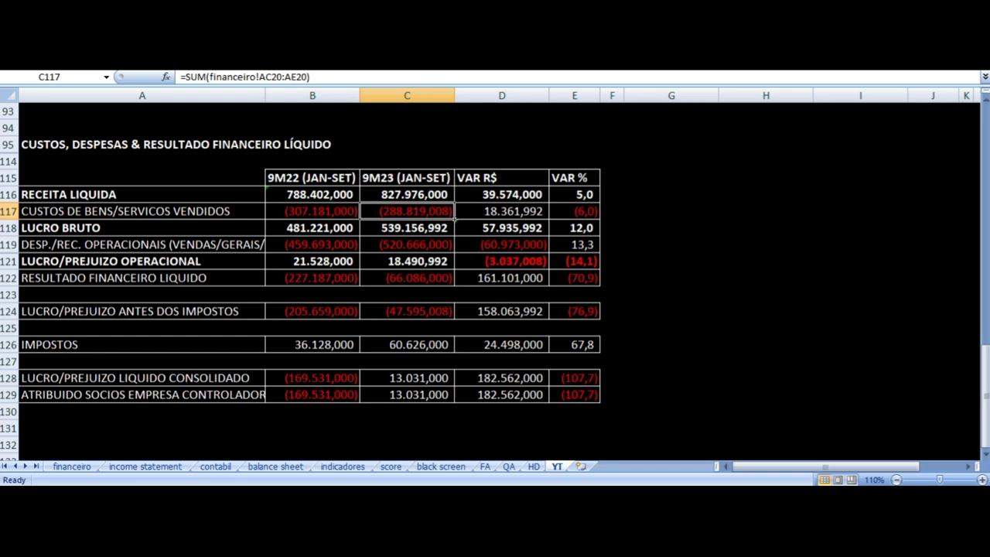
key("Right")
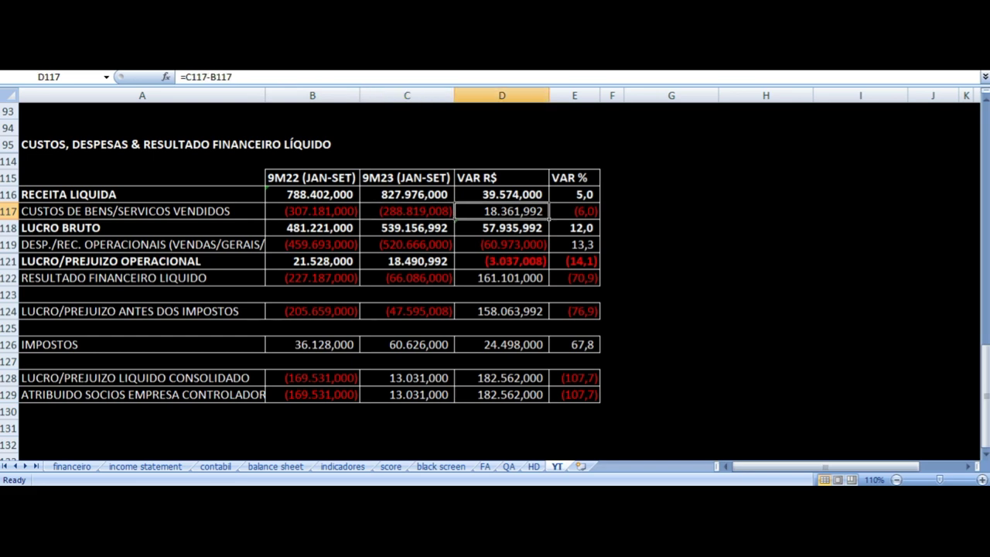
Check the variations of LUCRO BRUTO and of the operating expenses row (DESP./REC. OPERACIONAIS).
key("Down")
key("Right")
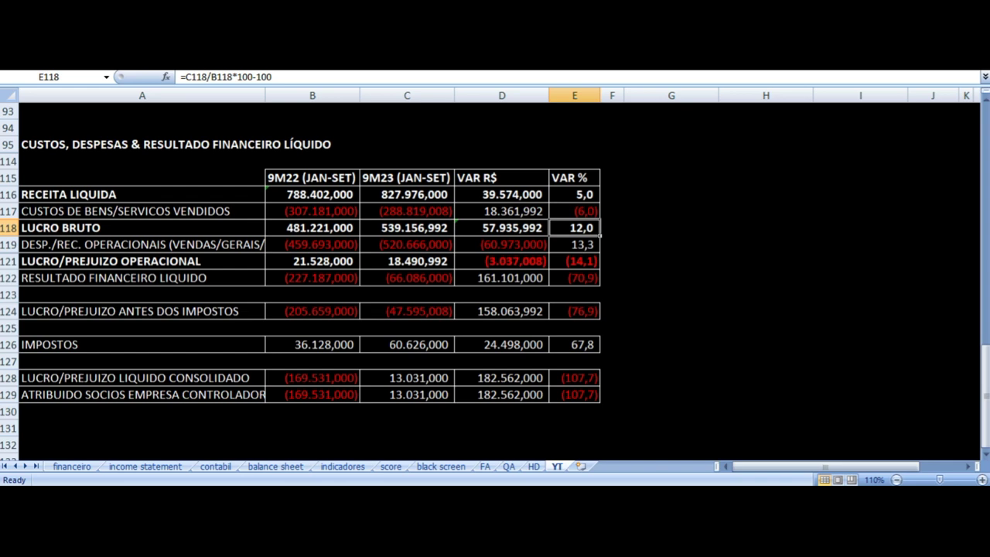
key("Down")
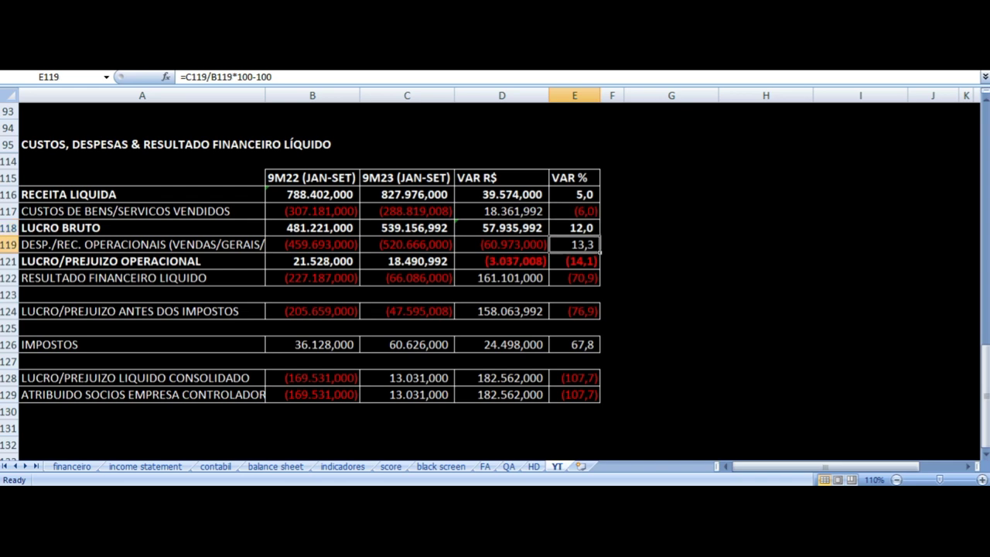
left_click(502, 244)
Examine the LUCRO/PREJUIZO OPERACIONAL row, comparing its variations with the 9M22 and 9M23 values.
left_click(502, 260)
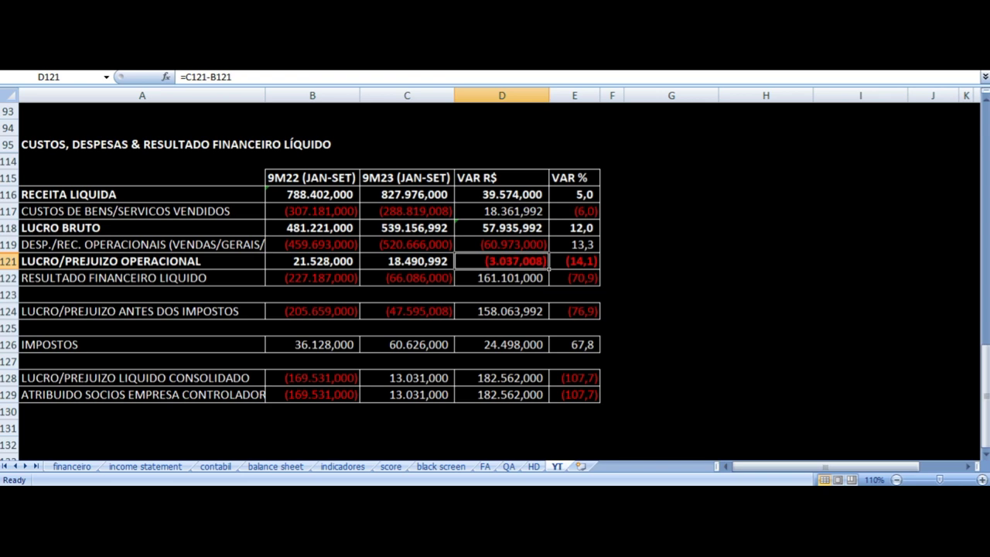
left_click(575, 260)
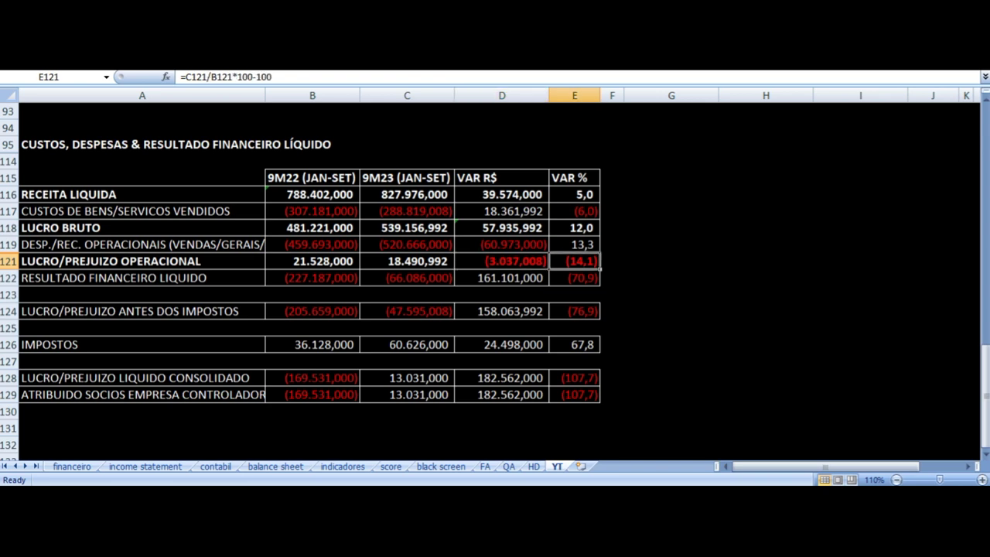
key("Left")
key("Left")
key("Left")
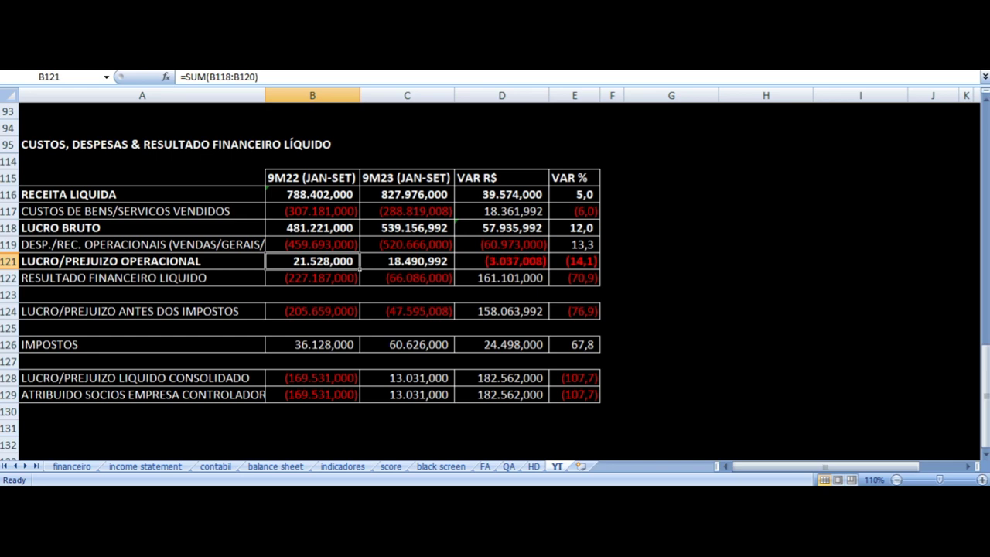
left_click(407, 260)
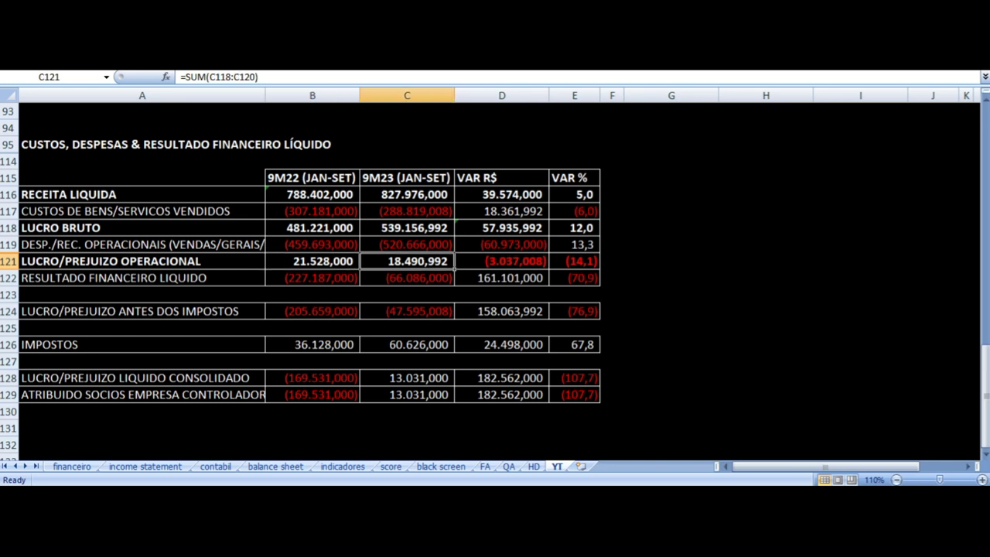
Examine the RESULTADO FINANCEIRO LIQUIDO row, comparing 9M22 with 9M23 and reading its variation in R$.
left_click(313, 278)
left_click(143, 278)
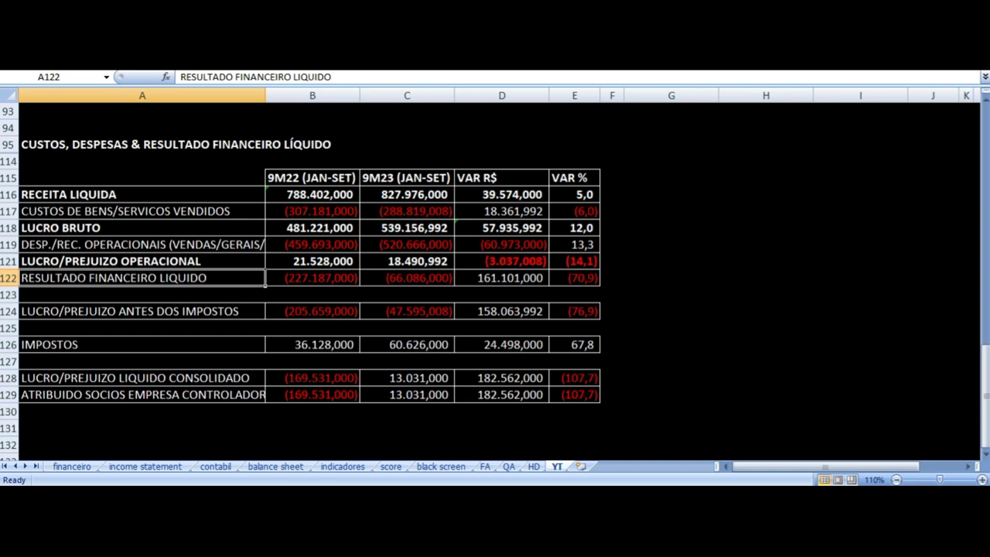
left_click(313, 278)
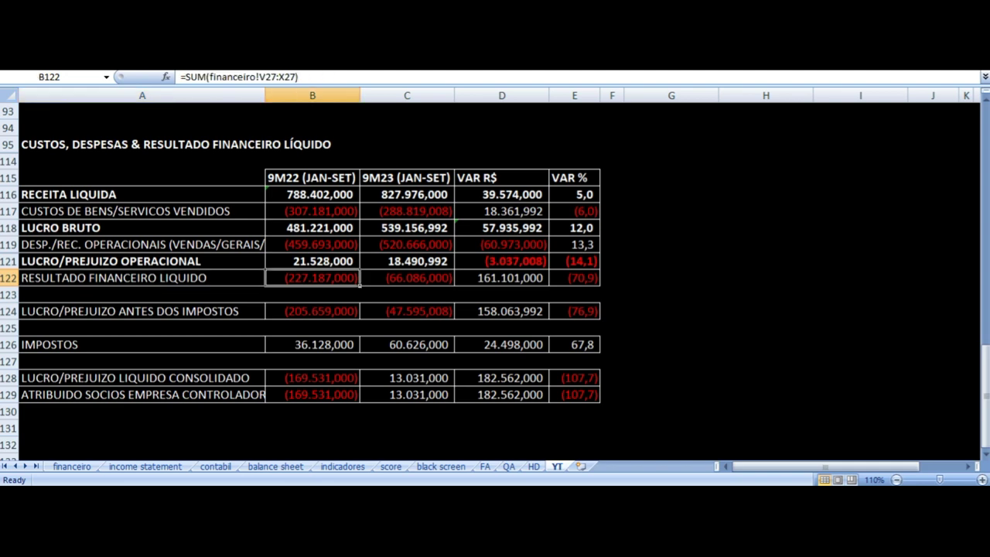
left_click(143, 278)
left_click(313, 278)
left_click(407, 278)
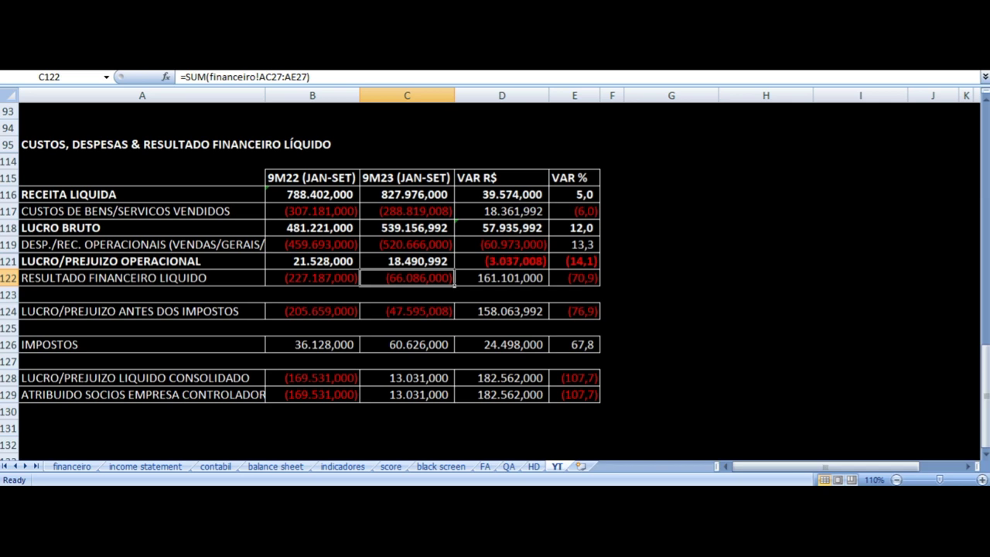
key("Left")
key("Left")
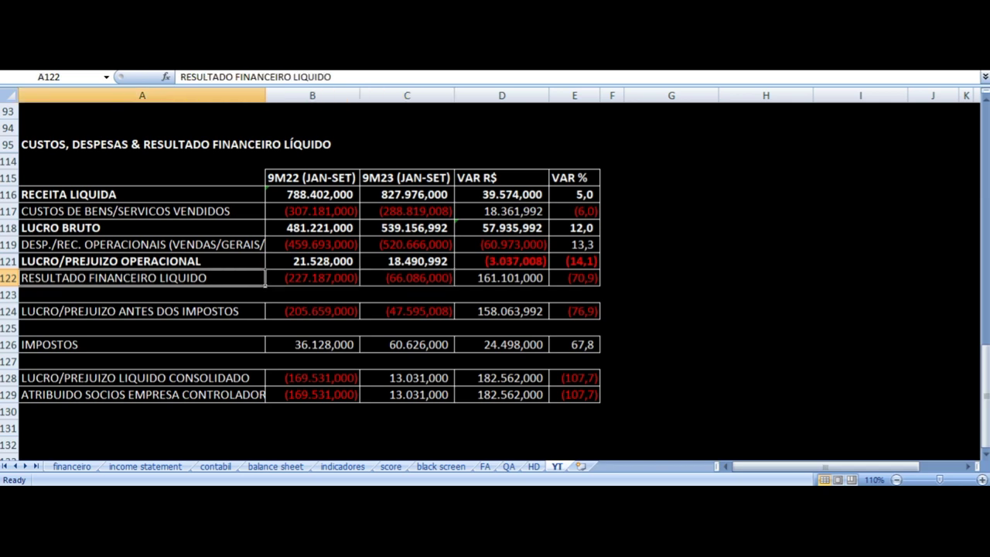
key("Right")
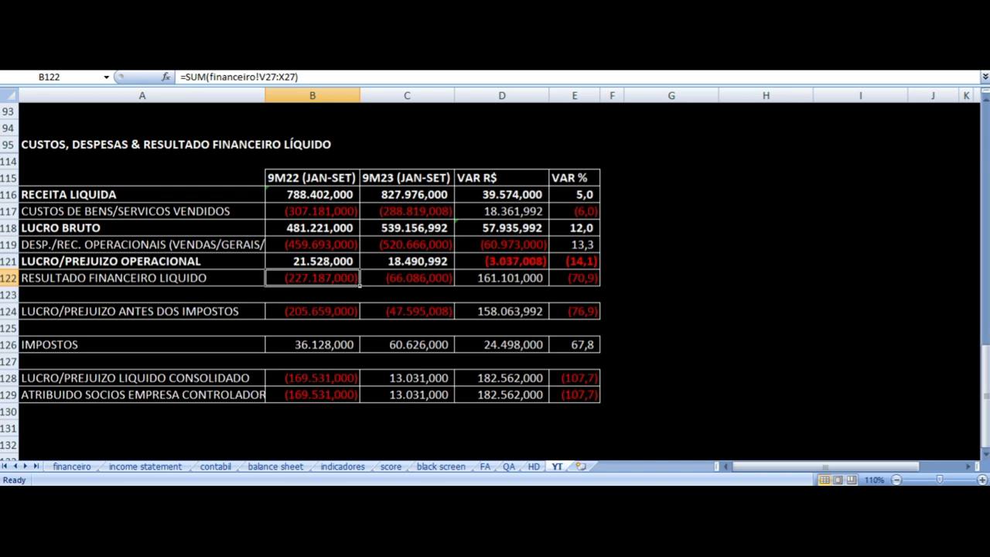
left_click(143, 278)
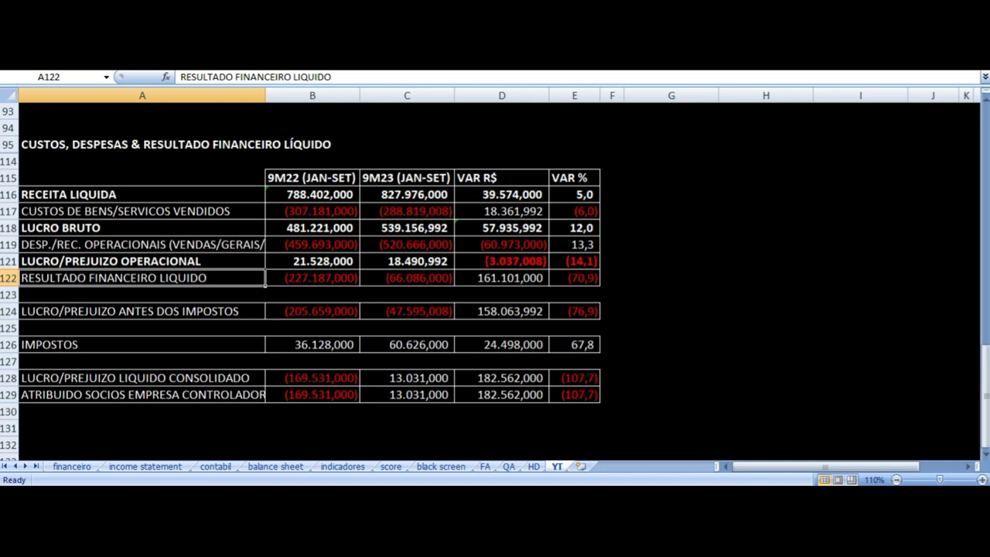
left_click(407, 278)
left_click(503, 277)
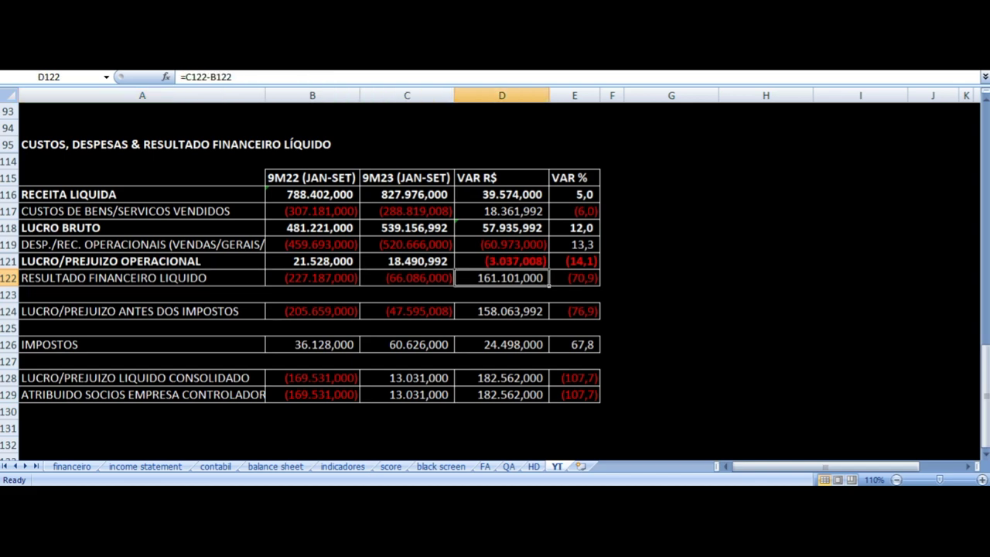
Compare the 9M22 and 9M23 values of the LUCRO/PREJUIZO ANTES DOS IMPOSTOS row.
left_click(313, 311)
left_click(312, 294)
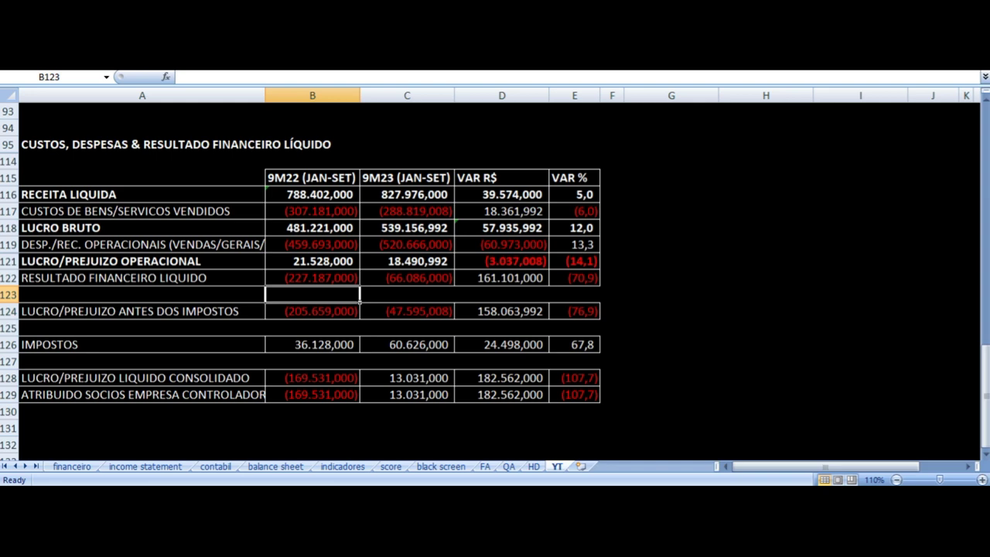
left_click(143, 311)
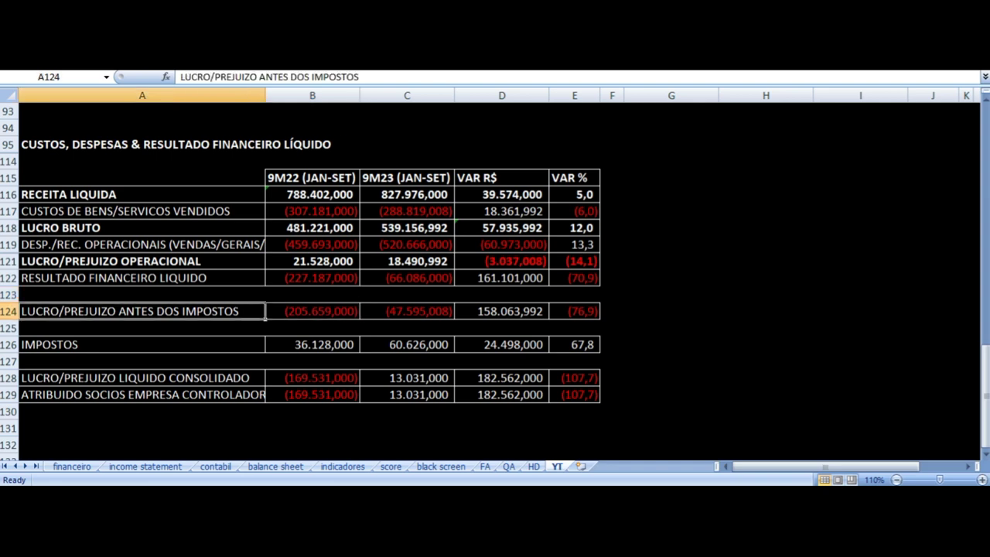
left_click(313, 311)
left_click(143, 311)
left_click(313, 311)
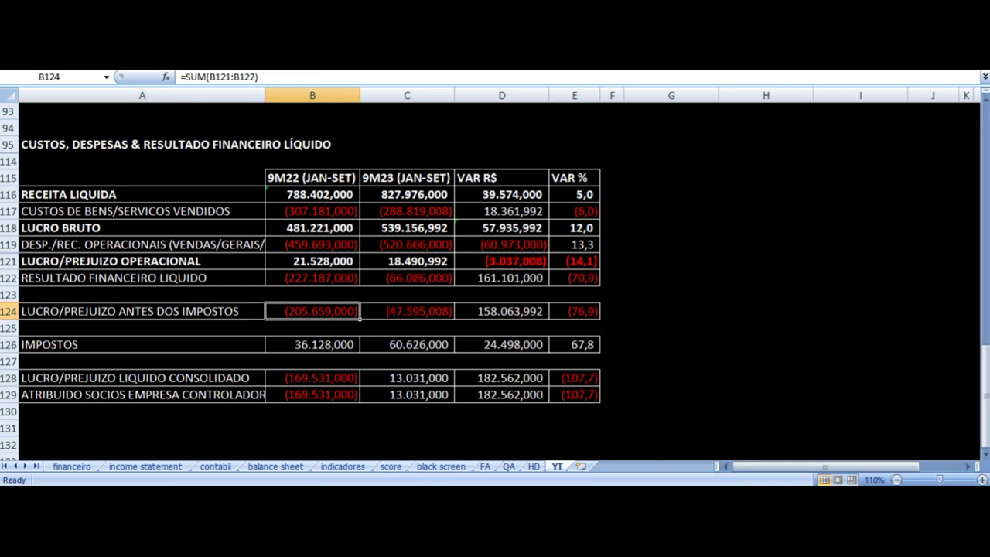
left_click(407, 311)
Recheck RESULTADO FINANCEIRO LIQUIDO for both periods and relate it to the 9M23 LUCRO/PREJUIZO ANTES DOS IMPOSTOS.
left_click(407, 278)
left_click(313, 278)
left_click(143, 278)
left_click(313, 278)
left_click(407, 278)
left_click(313, 278)
left_click(143, 278)
left_click(313, 278)
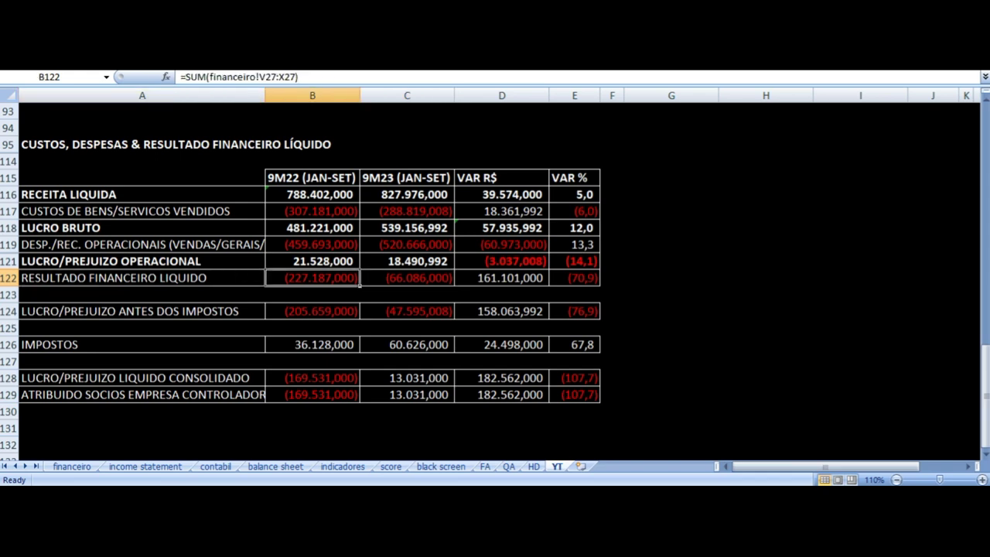
left_click(407, 277)
left_click(407, 311)
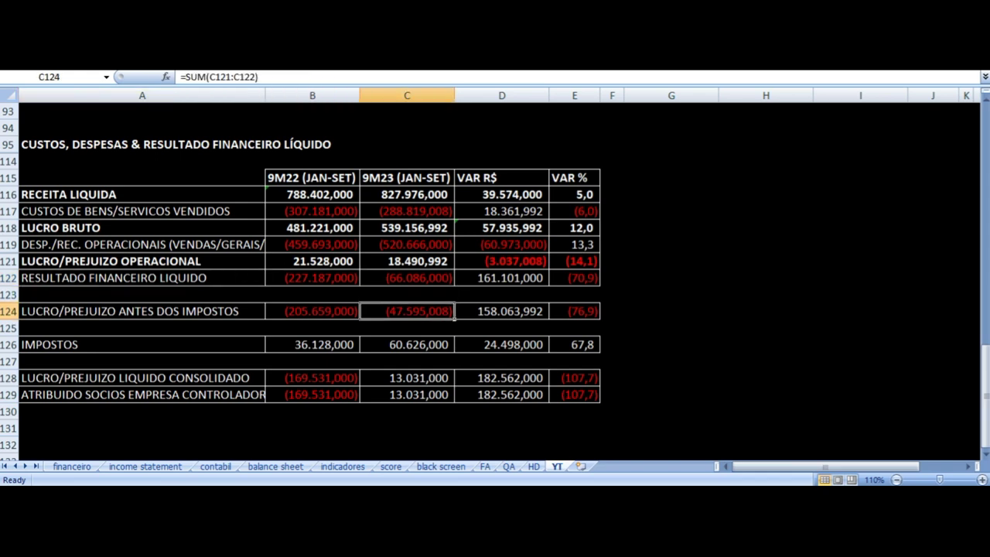
Check the IMPOSTOS row and its 9M23 value.
left_click(407, 328)
left_click(407, 344)
left_click(142, 344)
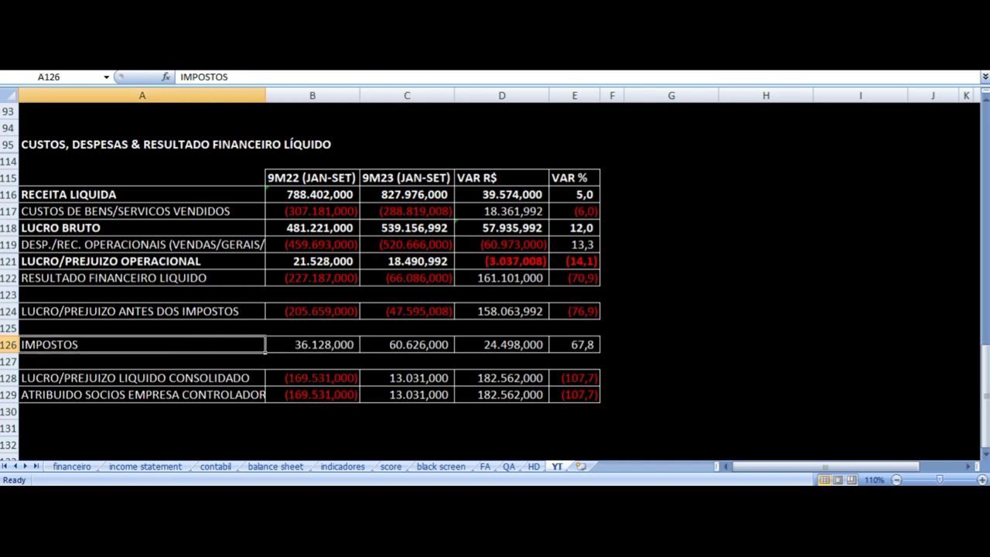
Compare LUCRO/PREJUIZO LIQUIDO CONSOLIDADO with the controlling shareholders' row for 9M22, and read the consolidated 9M23 result and R$ variation.
key("Down")
key("Down")
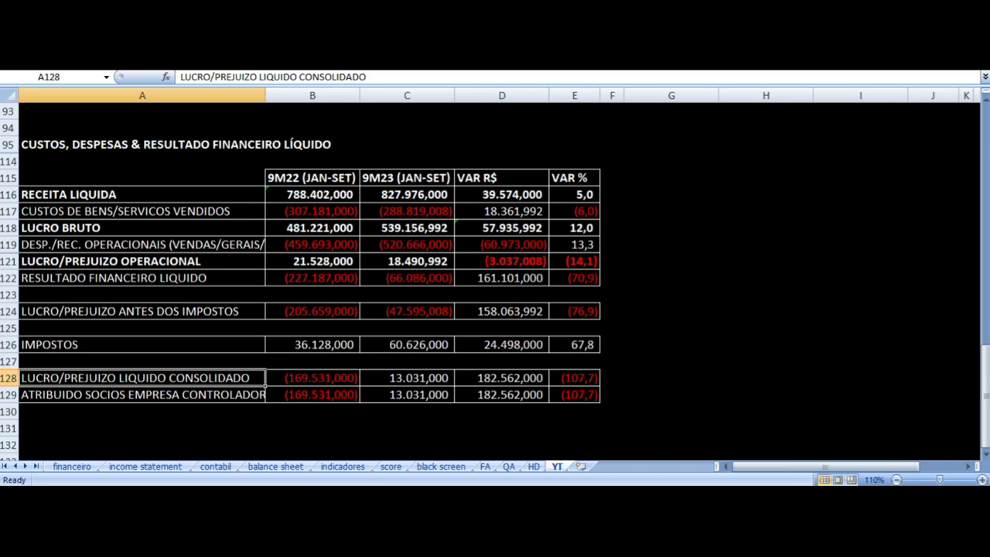
left_click(313, 377)
key("Down")
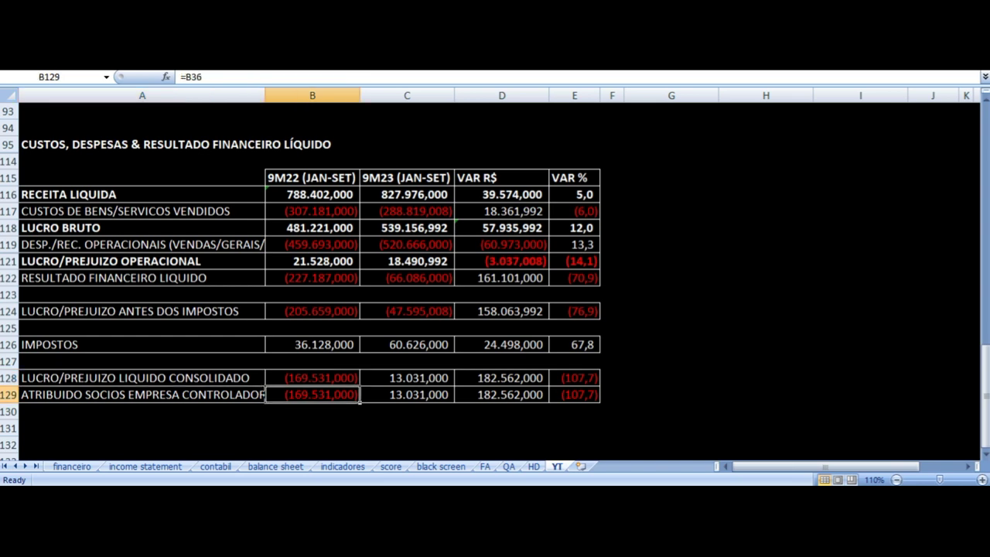
key("Left")
left_click(313, 394)
left_click(312, 378)
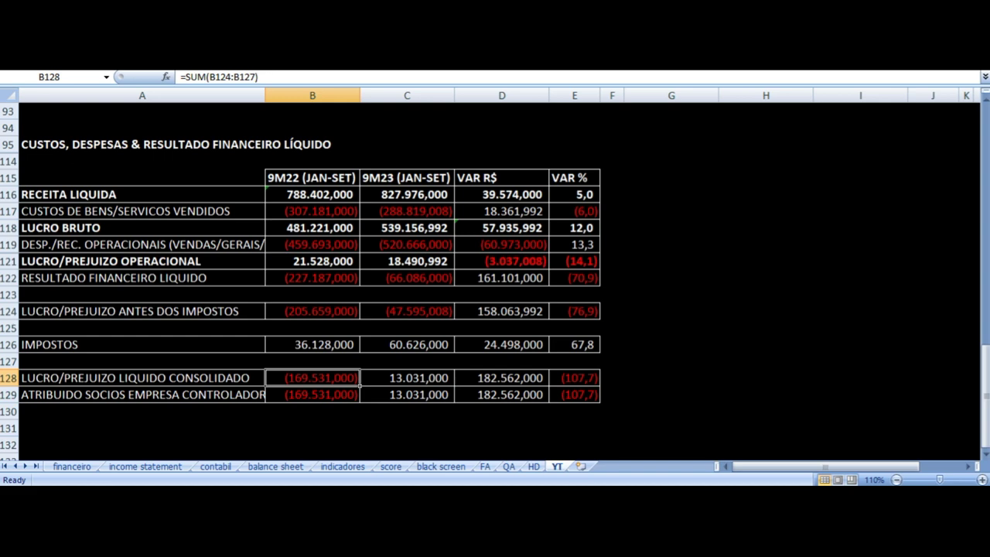
left_click(407, 378)
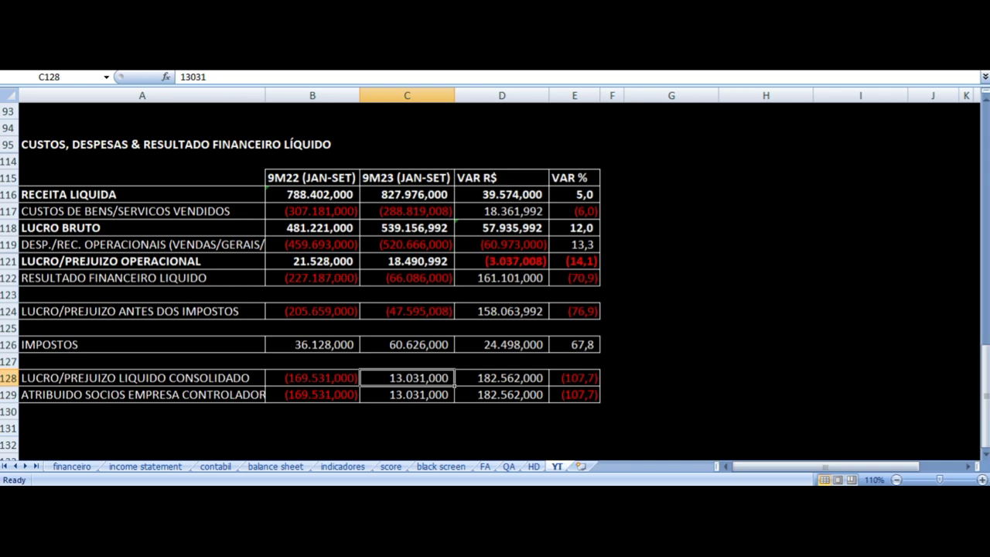
left_click(502, 377)
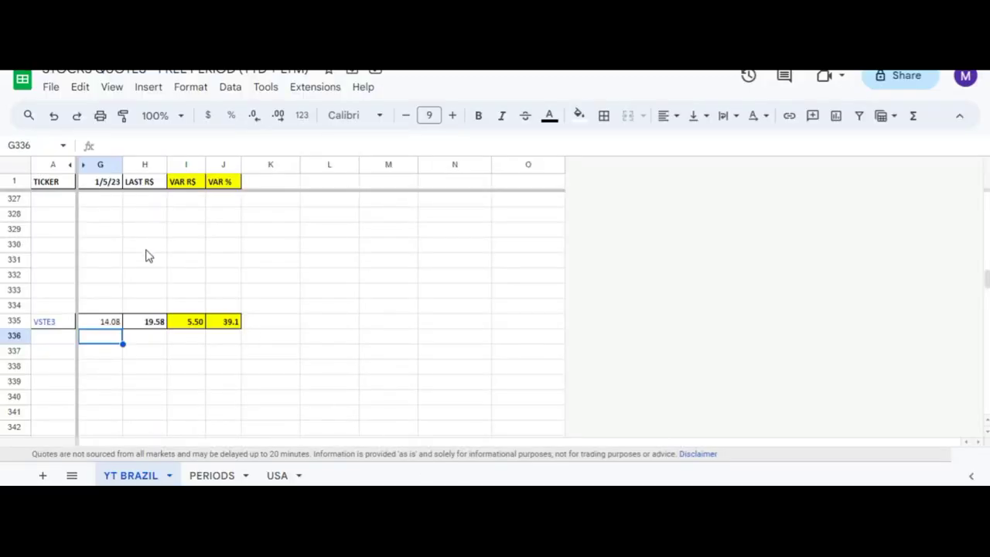
In the Google Sheets quotes, review the VSTE3 row's 1/5/23 price, last price, VAR R$ and VAR %.
key("Up")
key("Left")
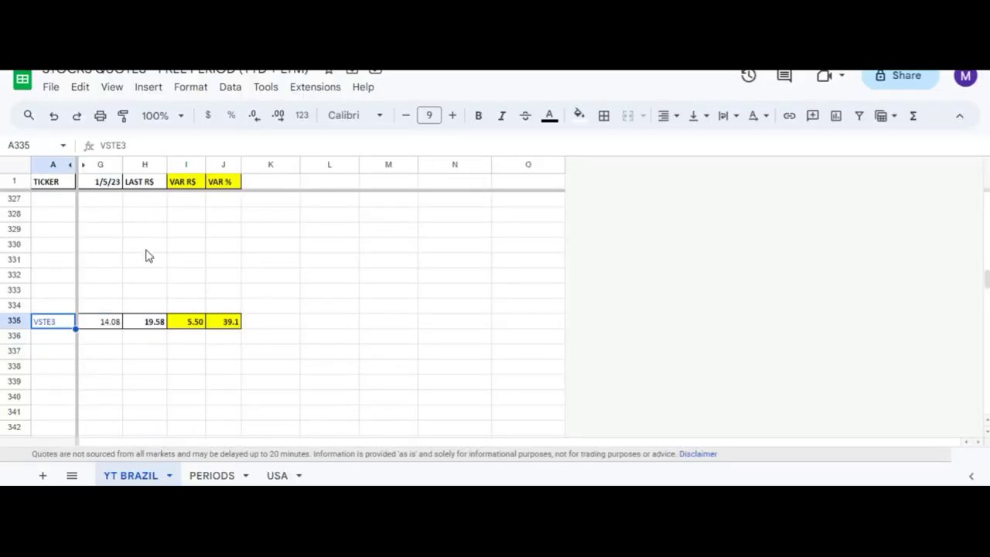
key("Right")
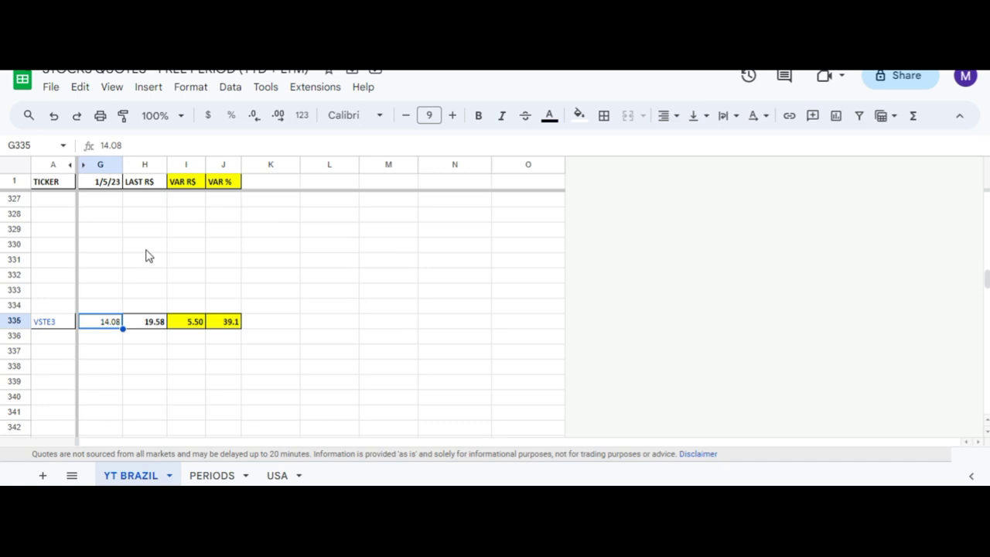
key("Right")
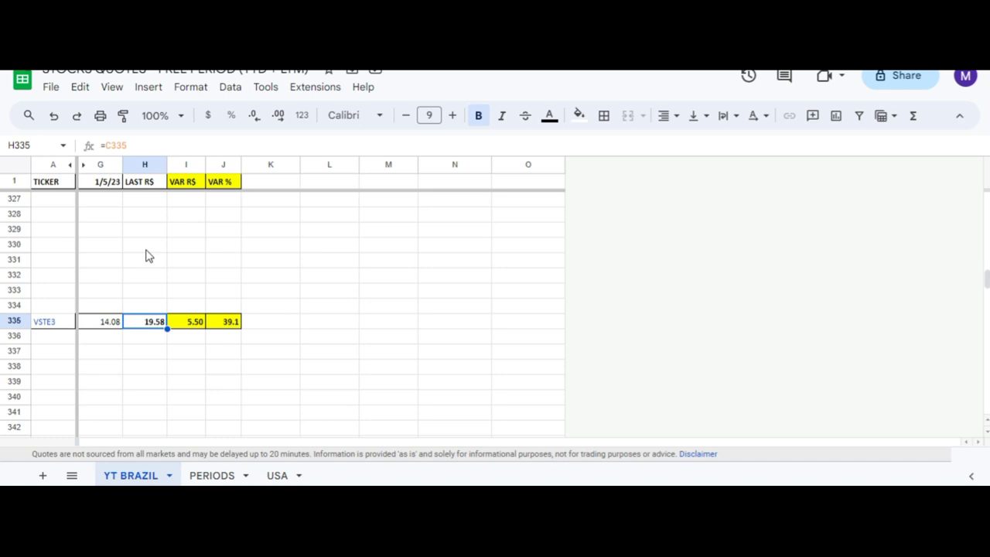
key("Right")
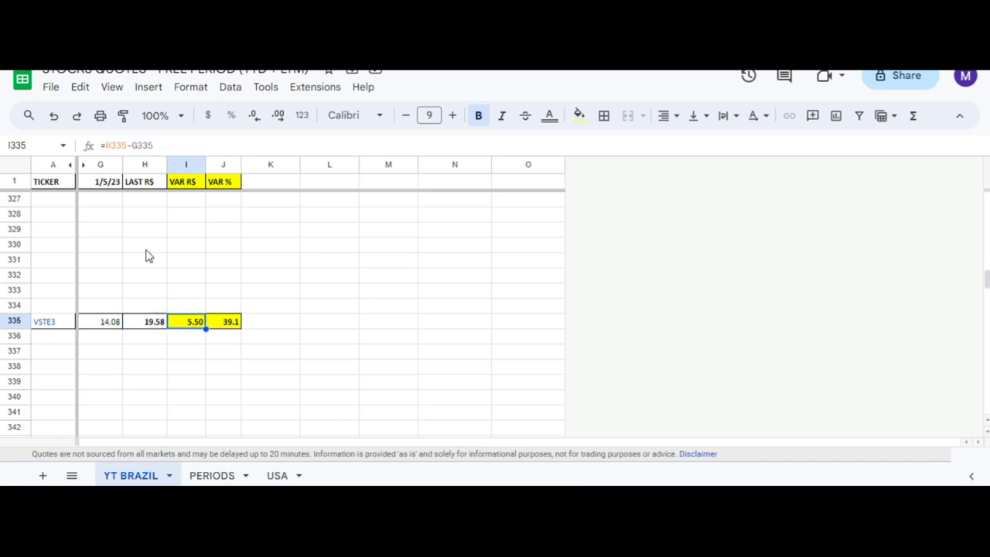
key("Right")
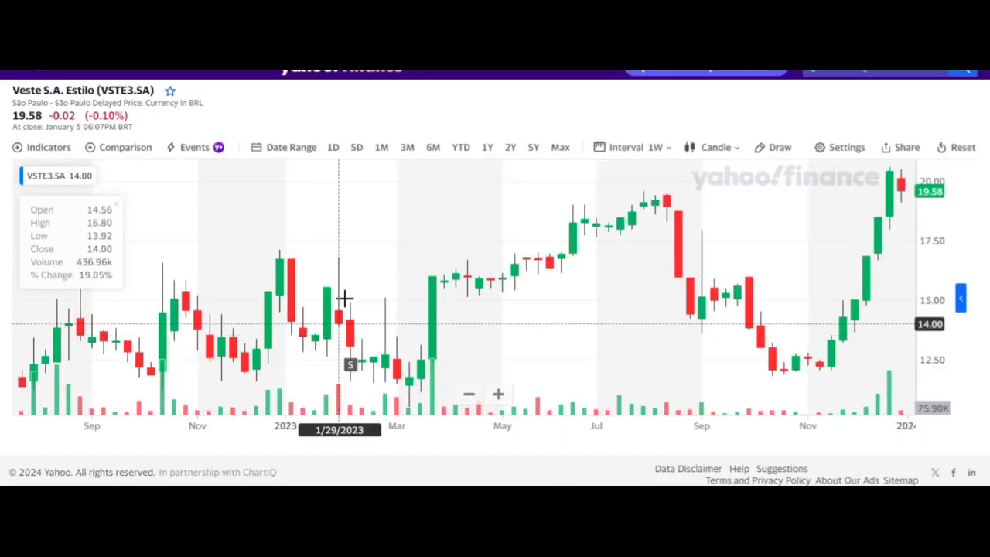
In Yahoo Finance, set the VSTE3.SA chart interval to 1 day and widen the displayed date range.
left_click(627, 147)
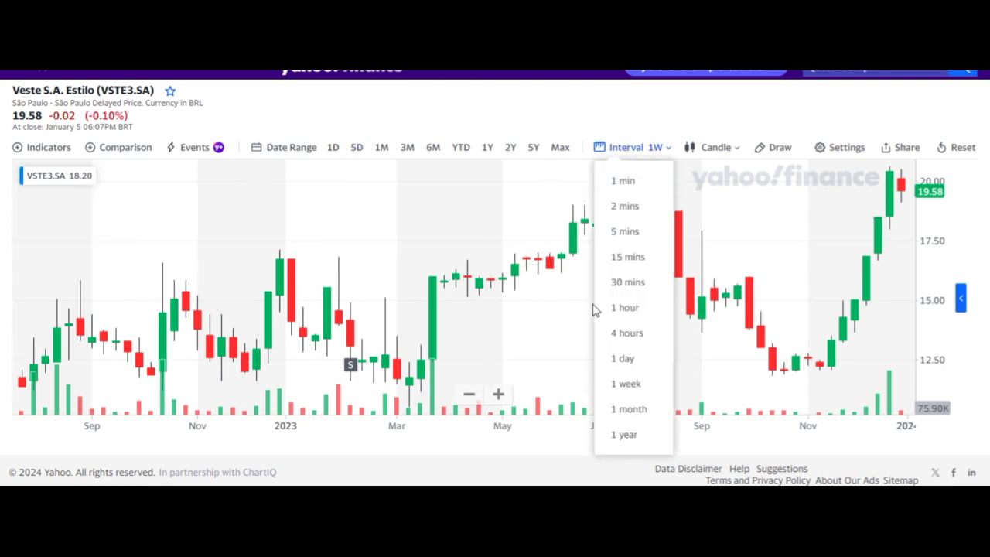
left_click(632, 363)
scroll(287, 298, "down", 5)
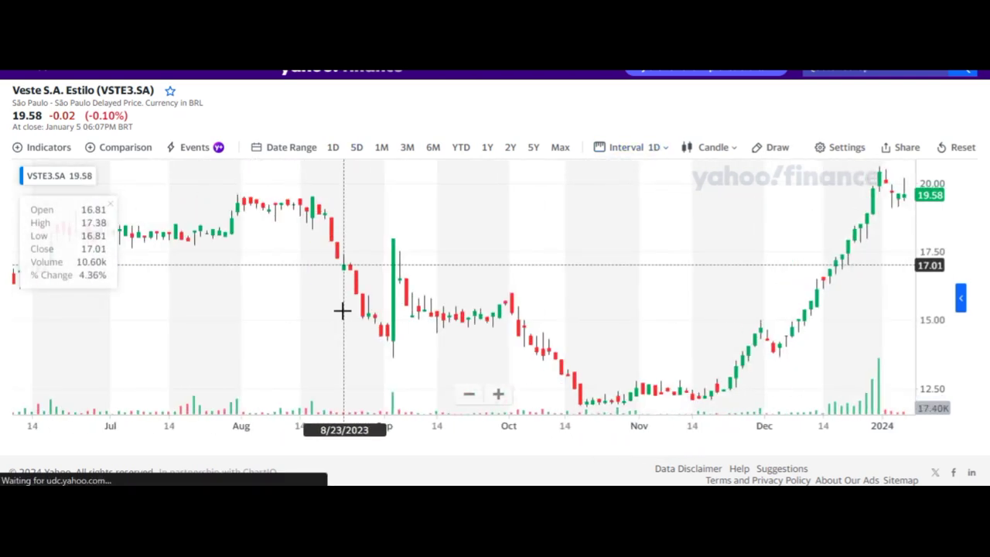
scroll(302, 324, "down", 3)
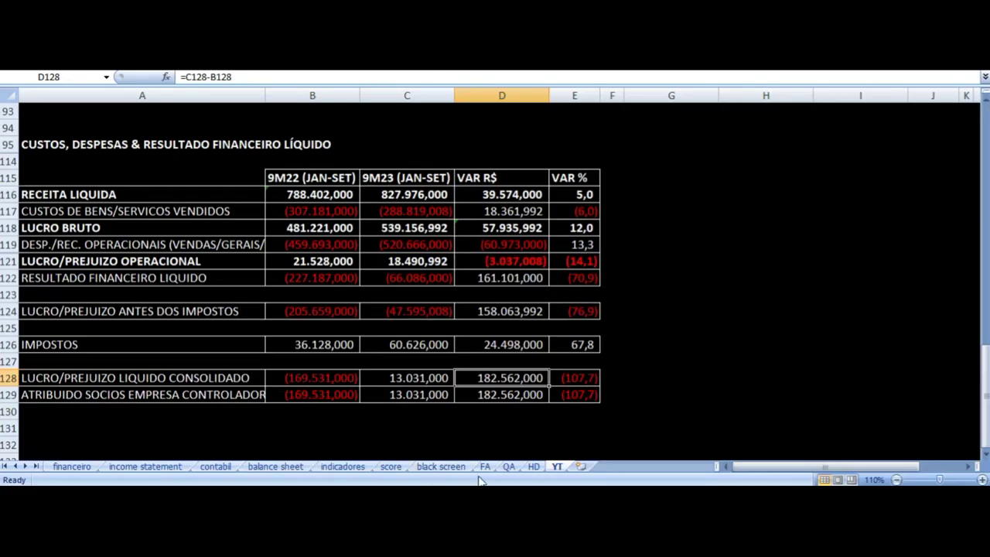
Switch to the Excel workbook's HD sheet and check the 4T 31/12/2022 RECEITA LIQUIDA DE VENDAS/SERVICOS.
left_click(533, 466)
left_click(576, 126)
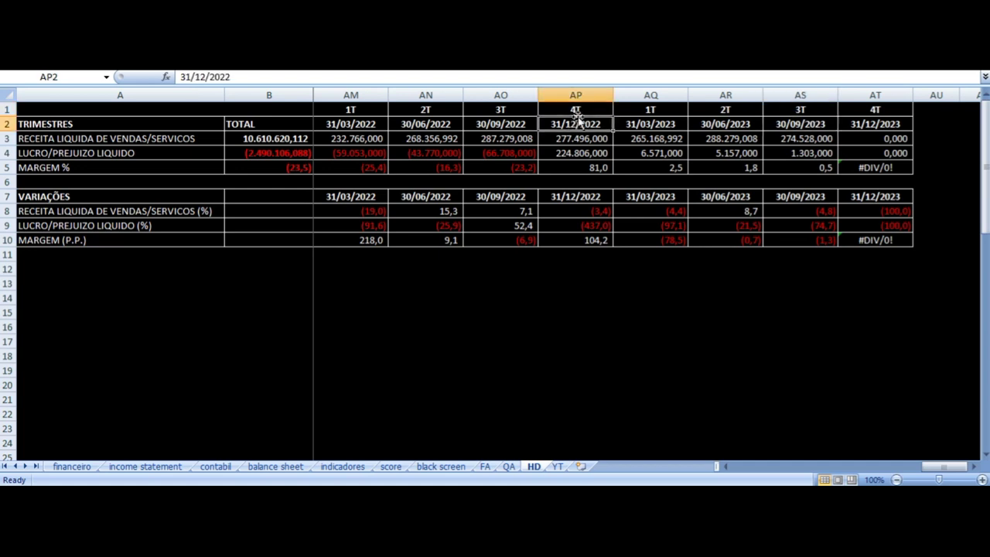
left_click(576, 109)
left_click(575, 138)
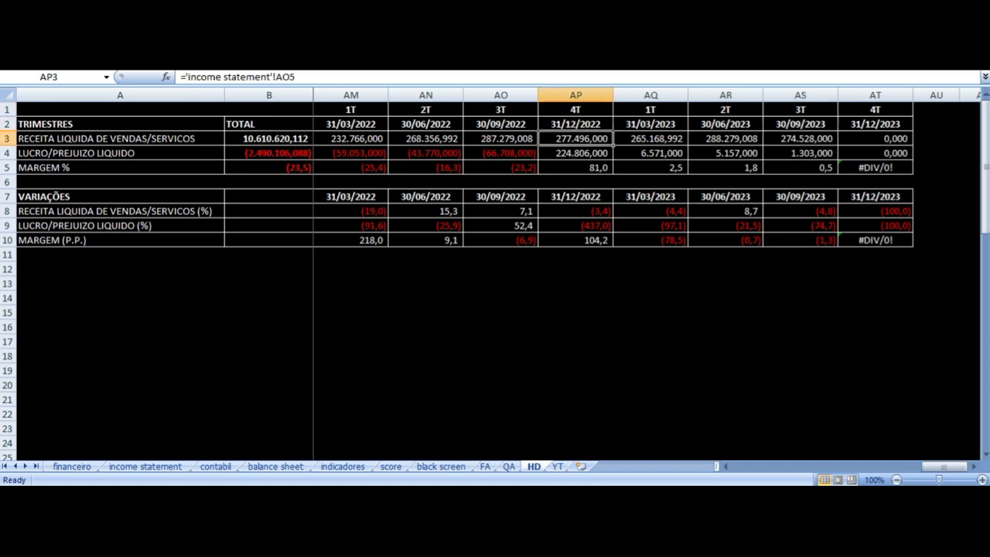
Check RECEITA LIQUIDA DE VENDAS/SERVICOS for 31/03/2023 and its percentage variation.
left_click(650, 138)
left_click(651, 124)
left_click(651, 138)
key("Down")
key("Down")
key("Down")
key("Down")
key("Down")
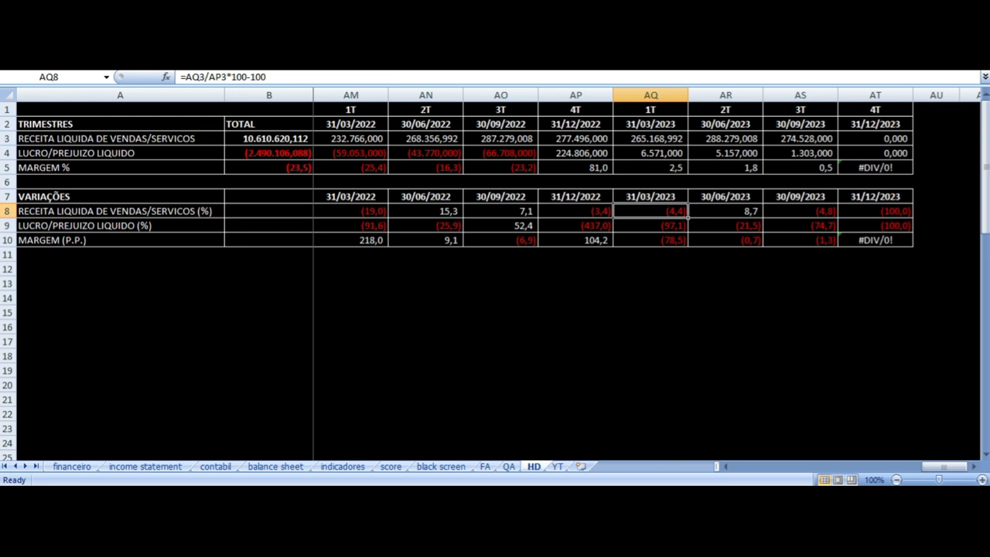
key("Up")
key("Up")
key("Up")
key("Up")
key("Up")
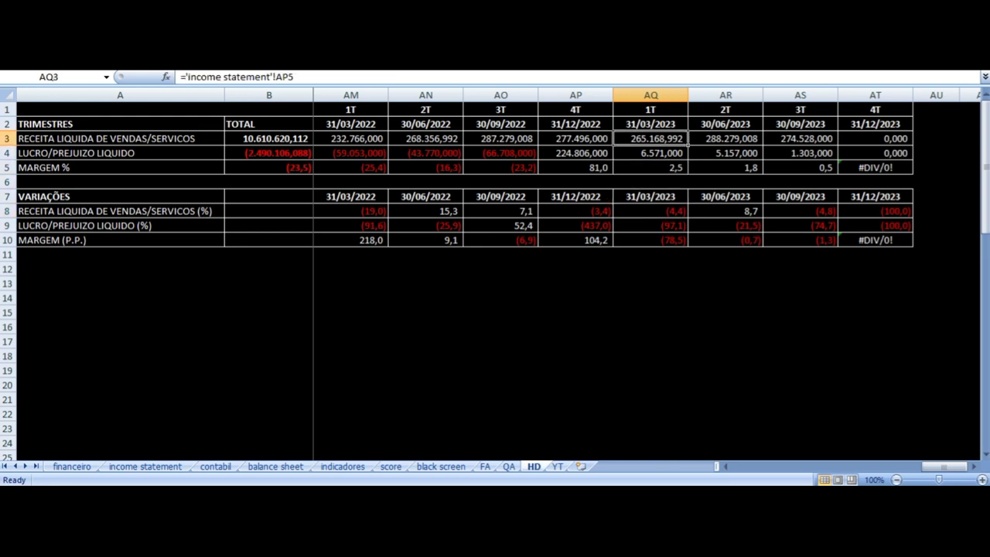
Compare LUCRO/PREJUIZO LIQUIDO for 31/12/2022 and 31/03/2023, and check the percentage variation for 31/03/2023.
key("Left")
key("Up")
key("Up")
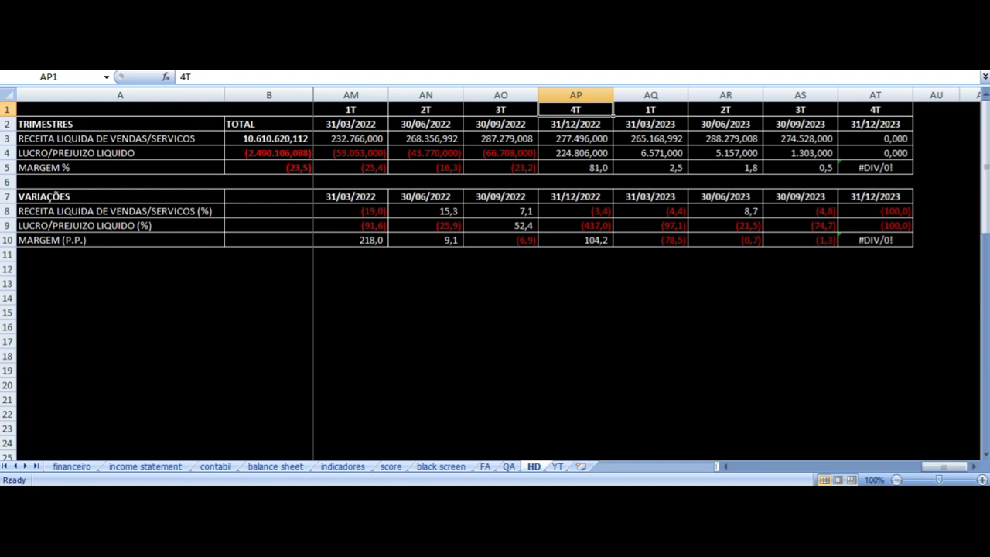
key("Down")
key("Down")
key("Down")
key("Right")
key("Down")
key("Down")
key("Down")
key("Down")
key("Up")
key("Up")
key("Up")
key("Up")
key("Left")
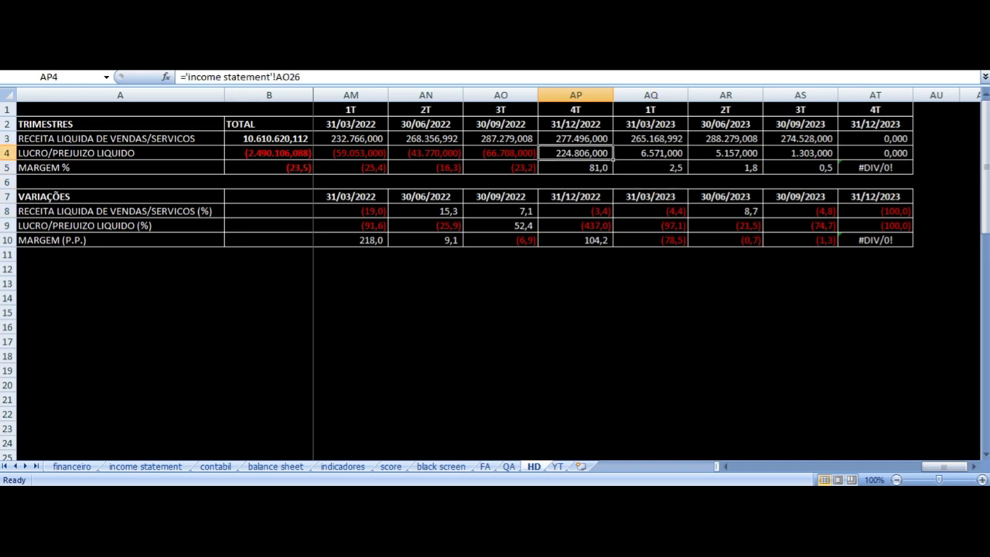
key("Right")
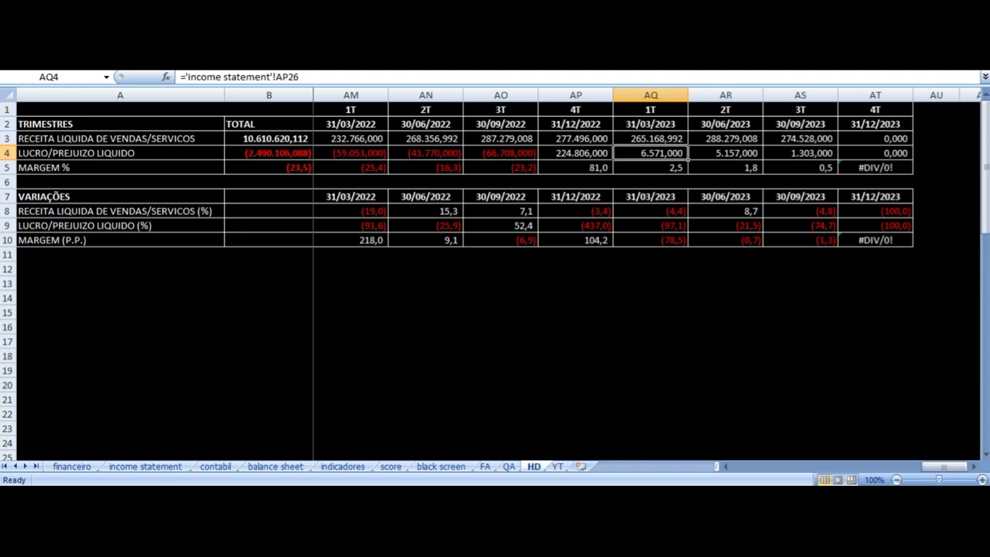
Review LUCRO/PREJUIZO LIQUIDO across the first three quarters of 2022.
key("Left")
key("Left")
key("Left")
key("Left")
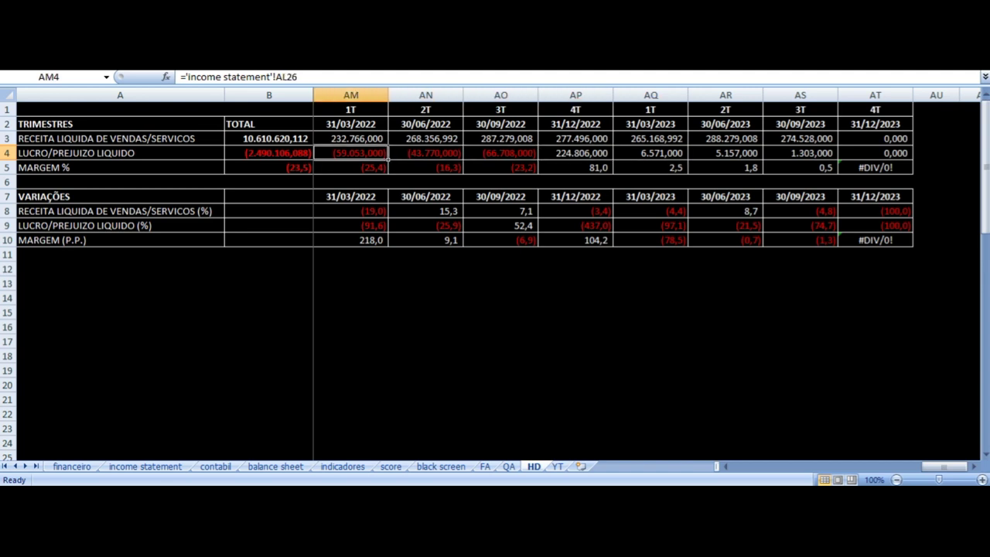
key("Right")
key("Right")
Relate the 31/12/2022 RECEITA LIQUIDA to that quarter's LUCRO/PREJUIZO LIQUIDO and MARGEM %.
key("Up")
key("Right")
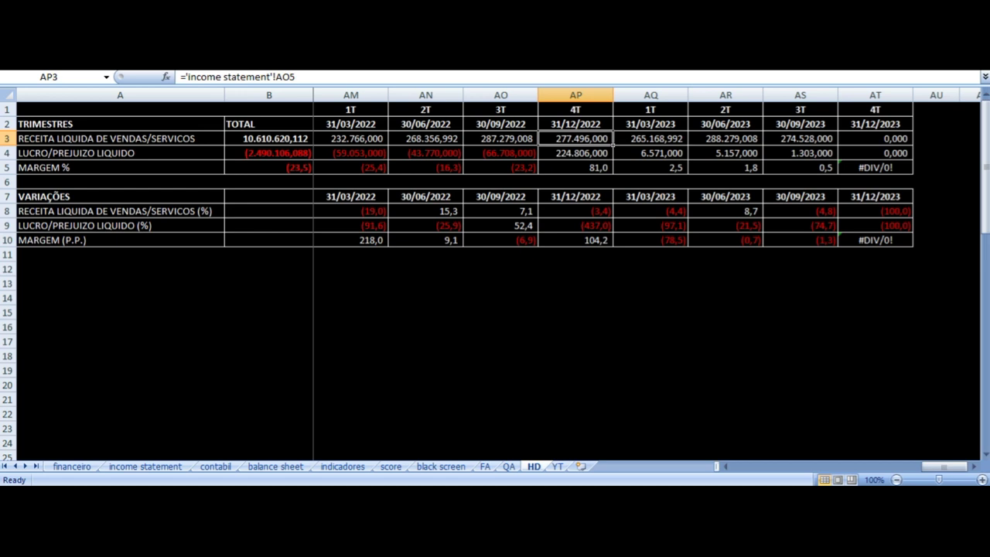
key("Down")
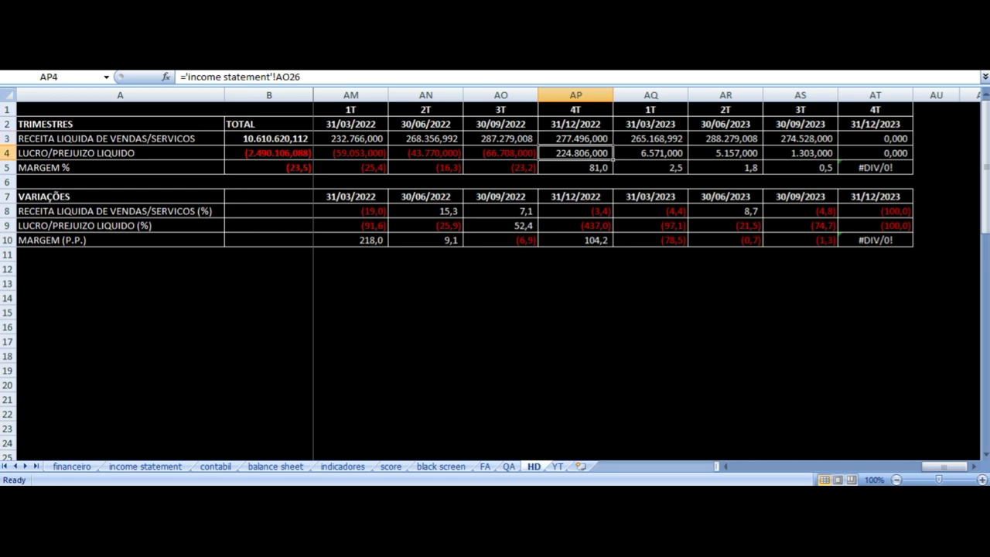
key("Up")
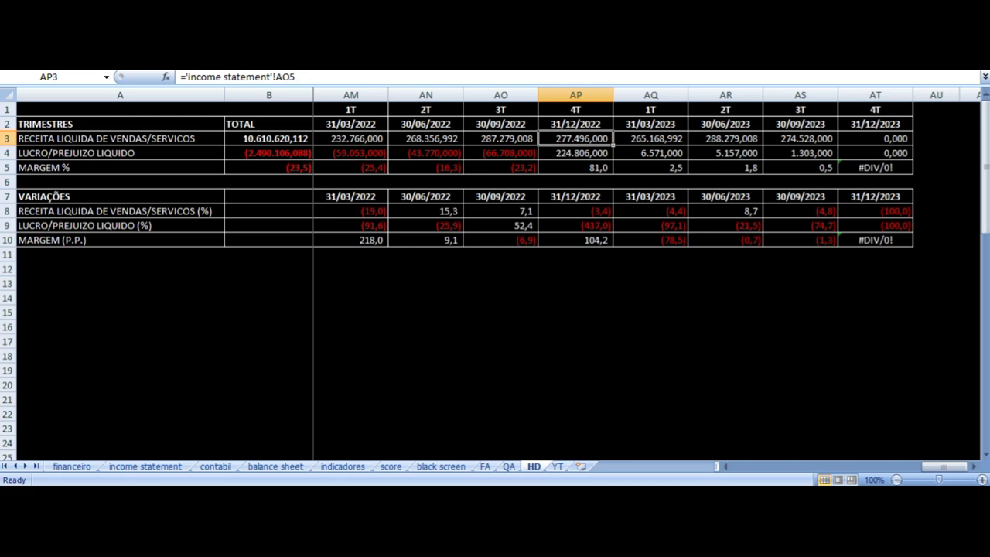
key("Down")
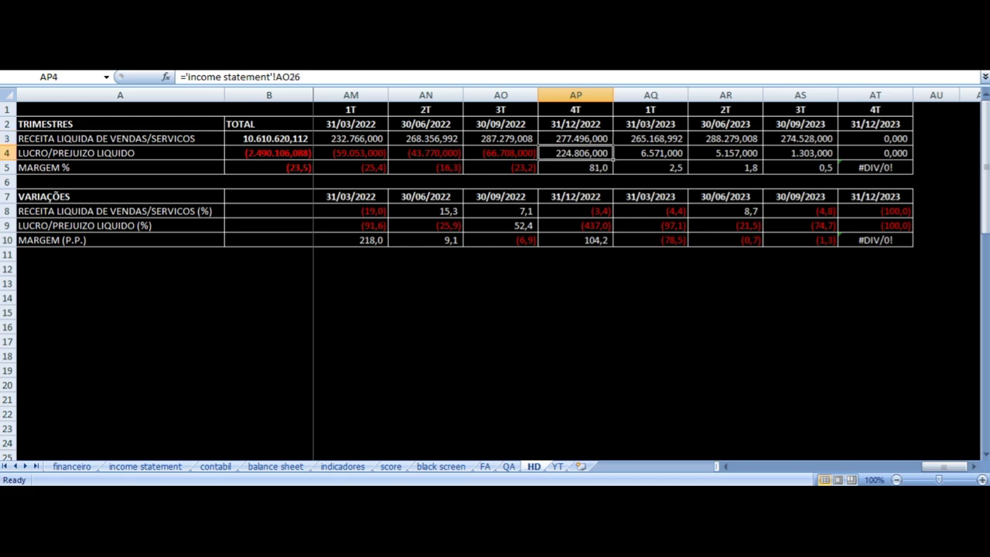
key("Down")
key("Up")
key("Up")
key("Up")
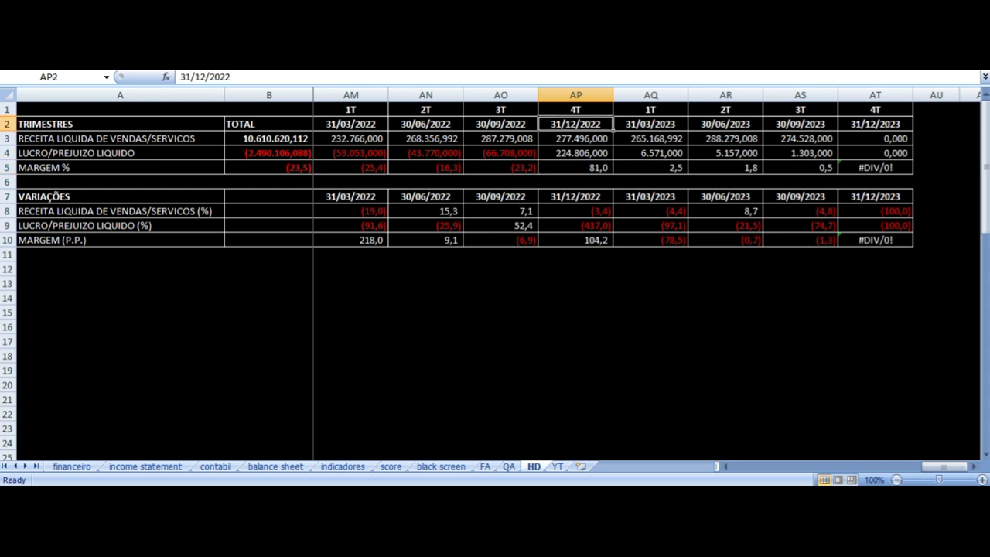
key("Down")
key("Down")
key("Down")
key("Up")
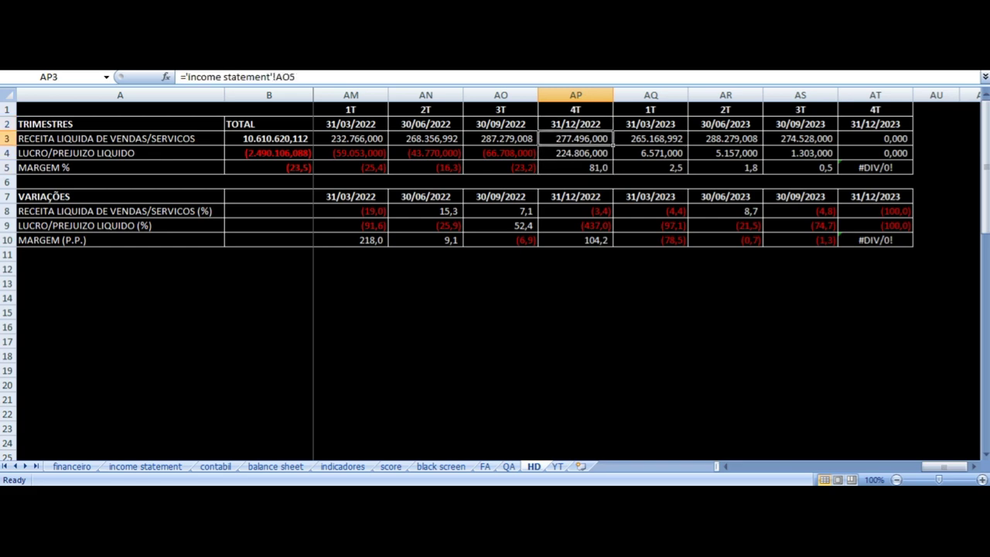
Check the quarter labels and dates of the 30/09/2022 and 31/12/2022 columns.
key("Up")
key("Left")
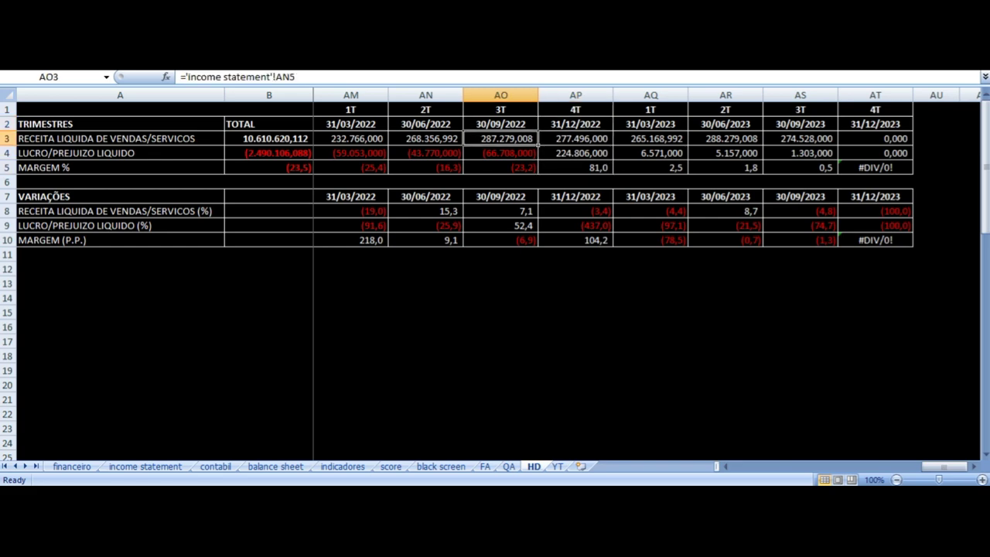
key("Up")
key("Up")
key("Down")
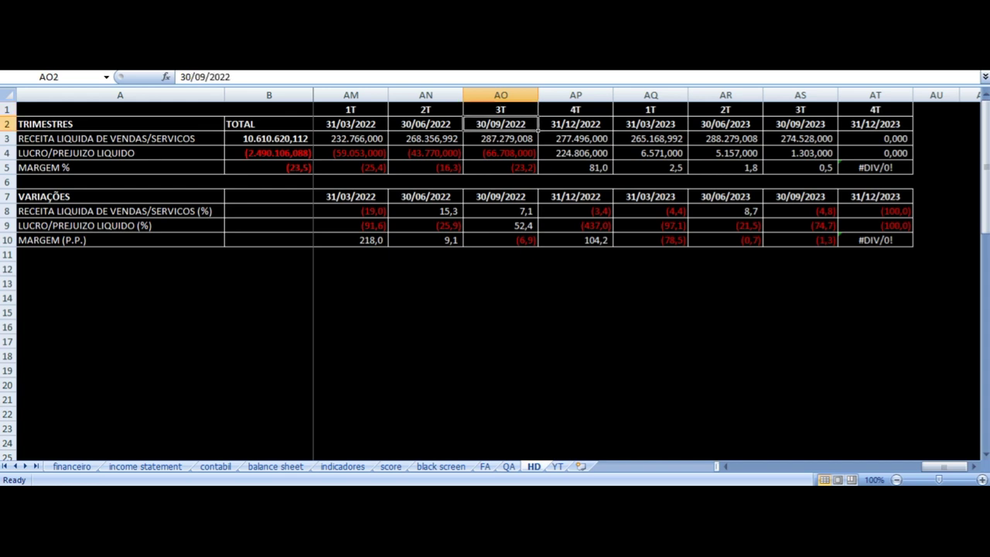
key("Right")
key("Up")
key("Down")
key("Left")
key("Right")
Compare RECEITA LIQUIDA for 30/09/2022 and 31/12/2022, returning to the 31/12/2022 heading.
key("Down")
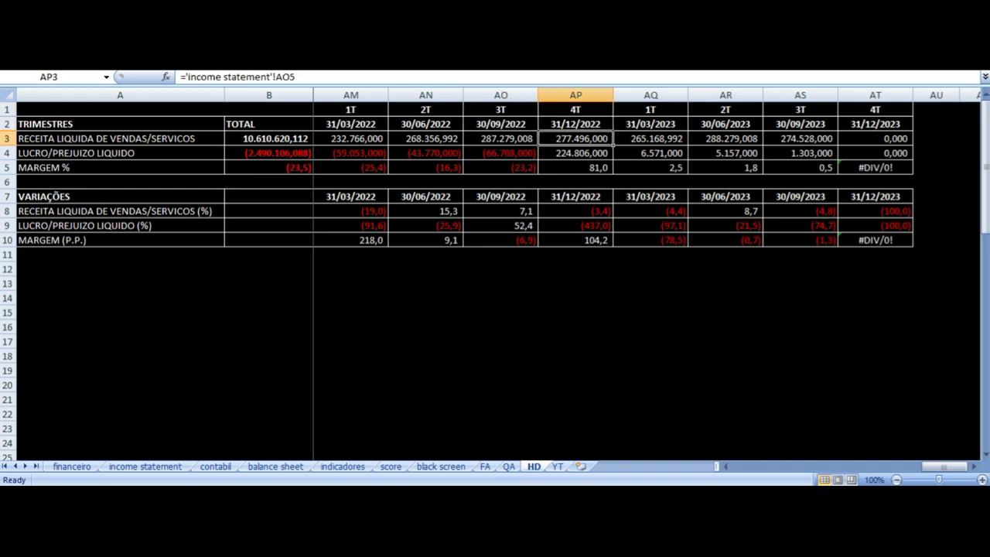
key("Left")
key("Right")
key("Up")
key("Up")
key("Left")
key("Right")
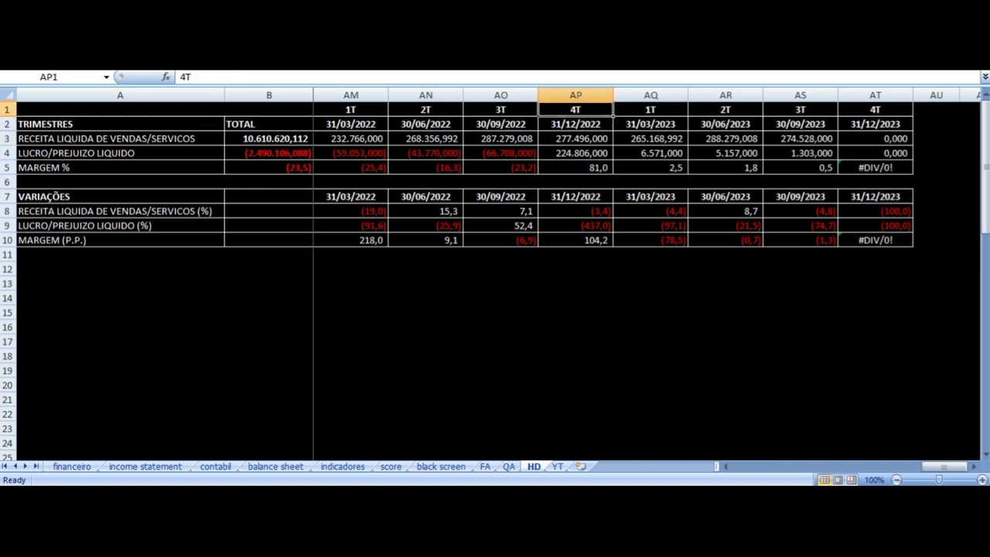
key("Down")
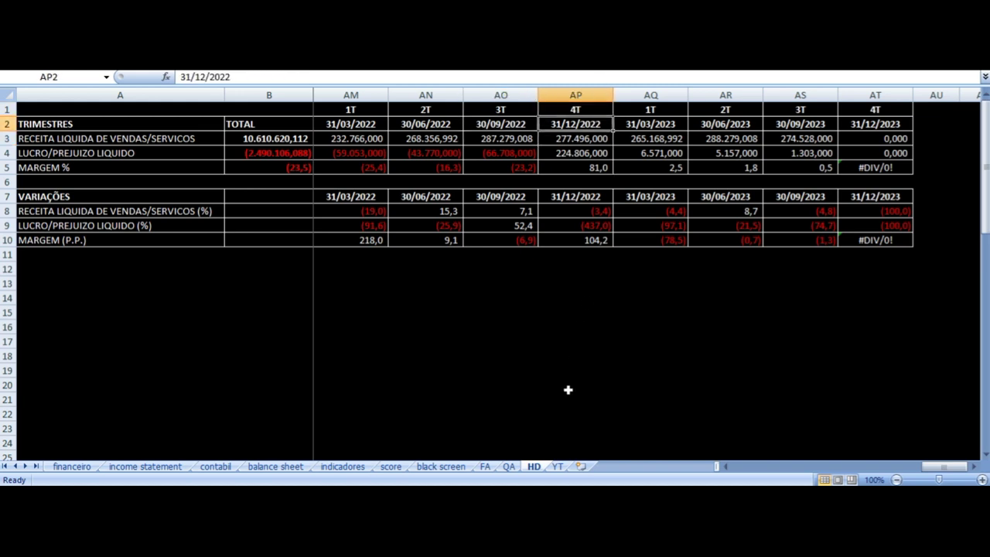
Open the 4T22 income breakdown on the YT sheet and read its RECEITA LIQUIDA value.
left_click(557, 467)
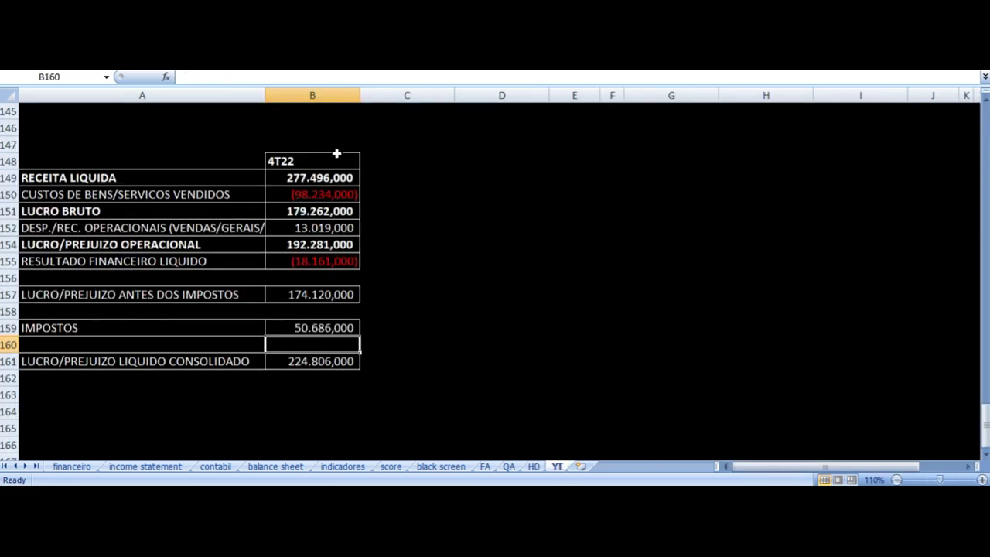
left_click(314, 163)
key("Down")
key("Left")
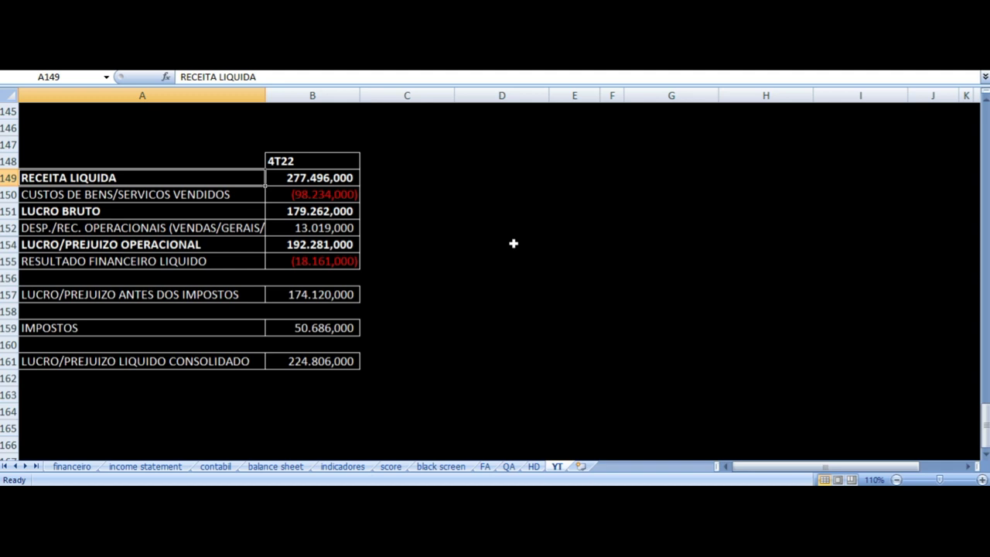
key("Right")
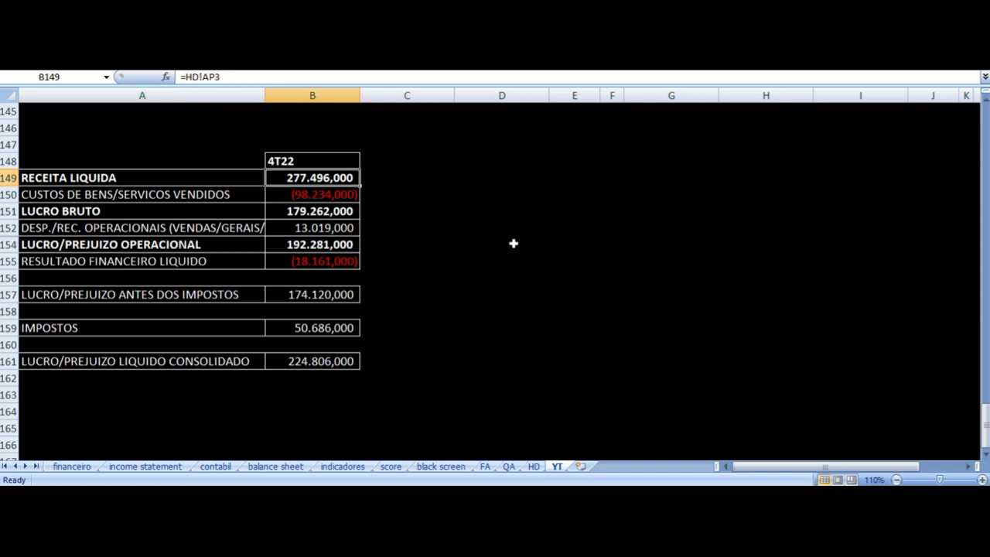
Read the 4T22 values of CUSTOS DE BENS/SERVICOS VENDIDOS and LUCRO BRUTO.
key("Down")
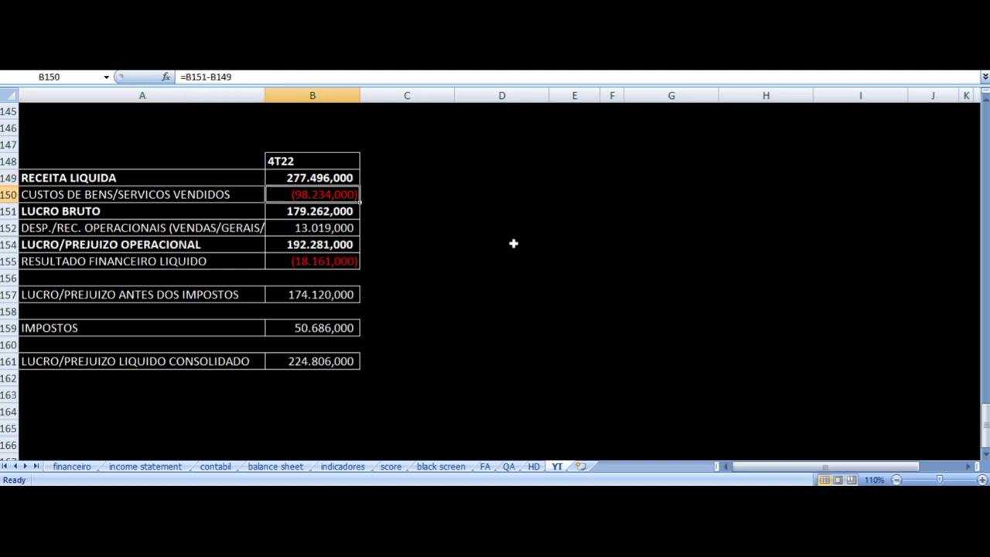
key("Left")
key("Right")
key("Down")
key("Left")
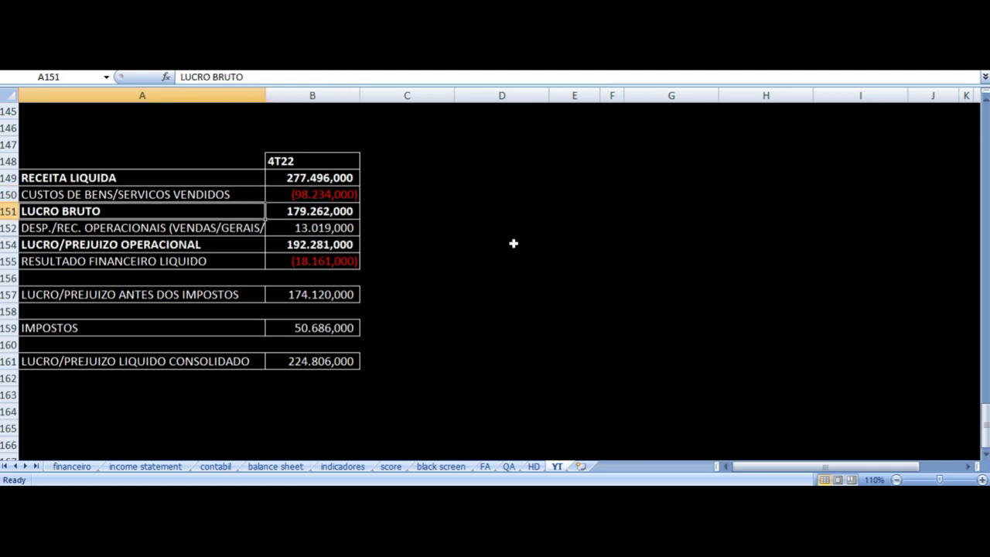
key("Right")
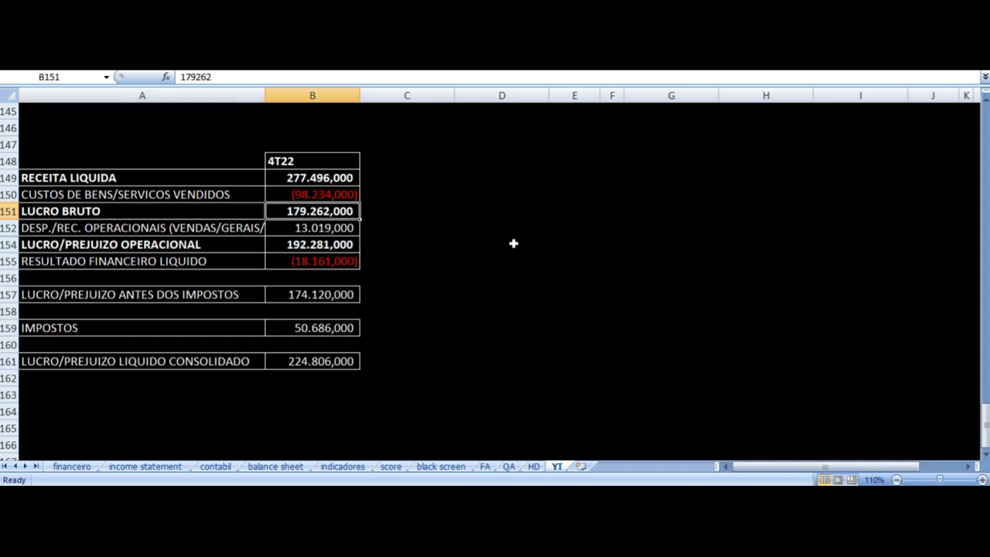
Check the 4T22 DESP./REC. OPERACIONAIS (VENDAS/GERAIS/ADM/OUTRAS) row.
key("Down")
key("Left")
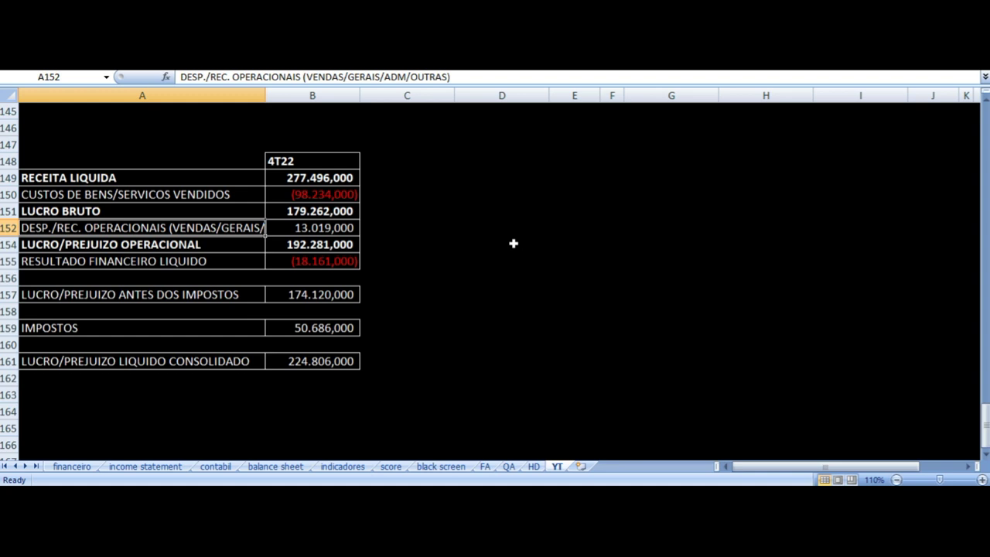